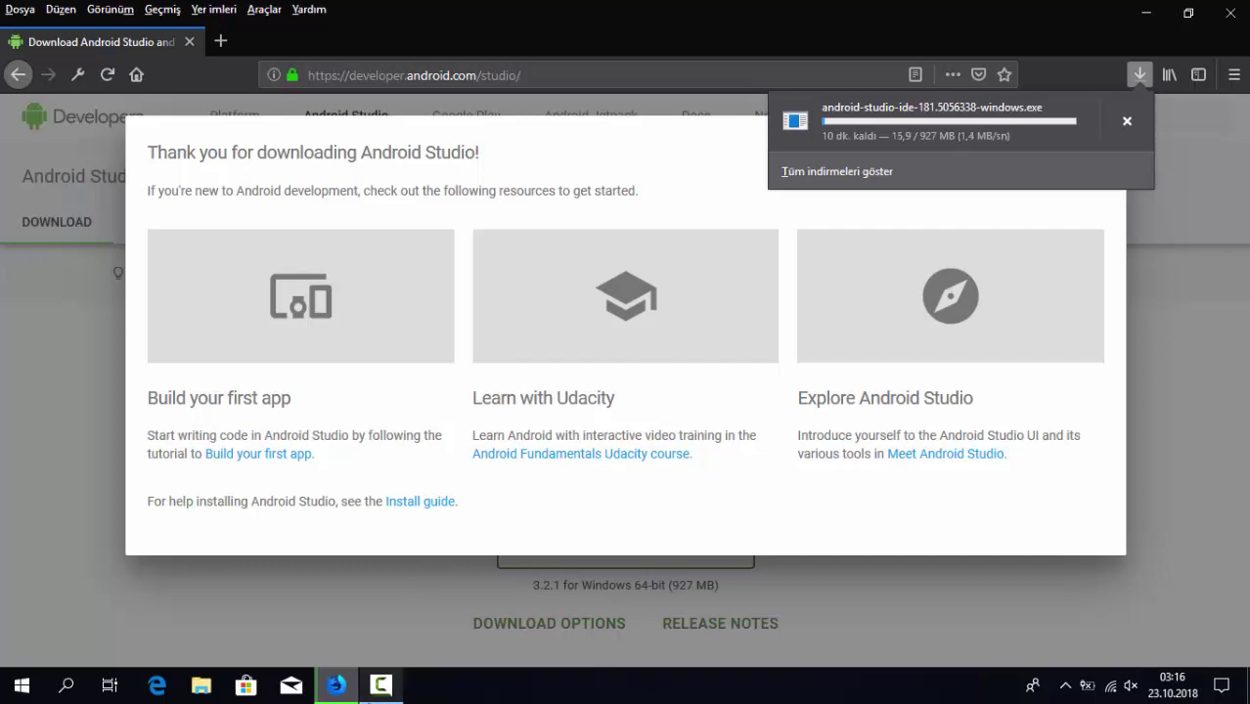
left_click(380, 685)
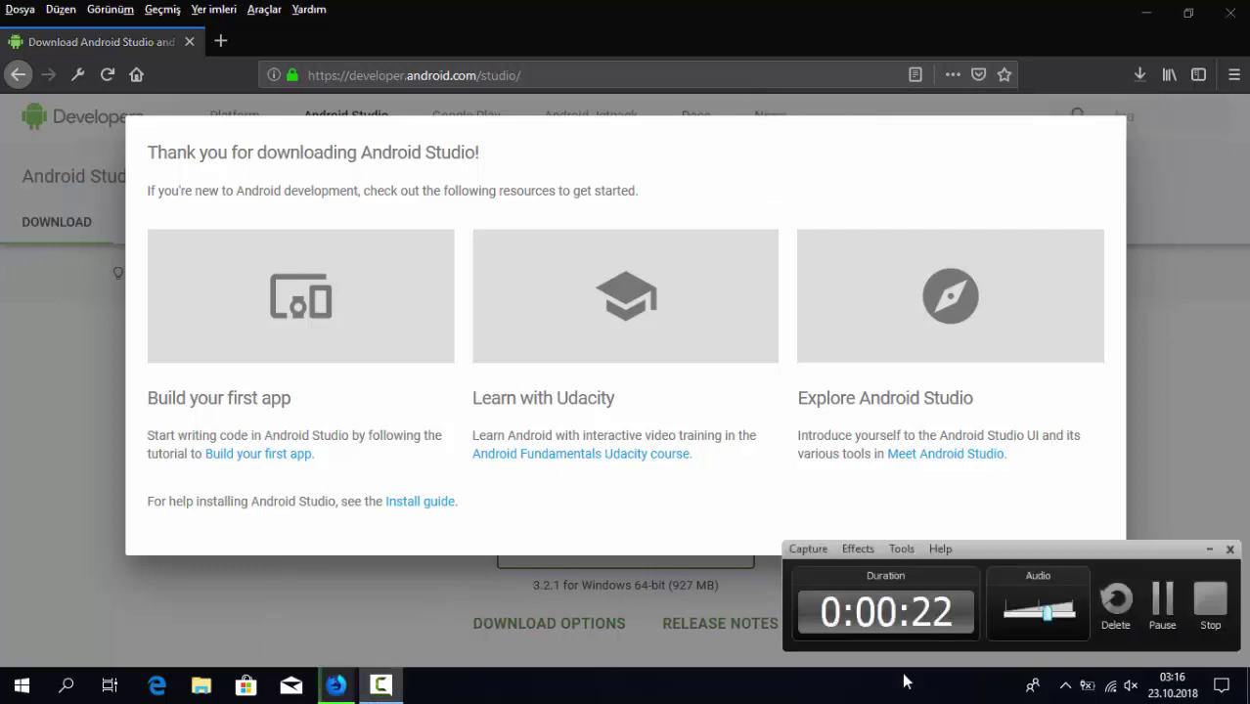
left_click(1159, 626)
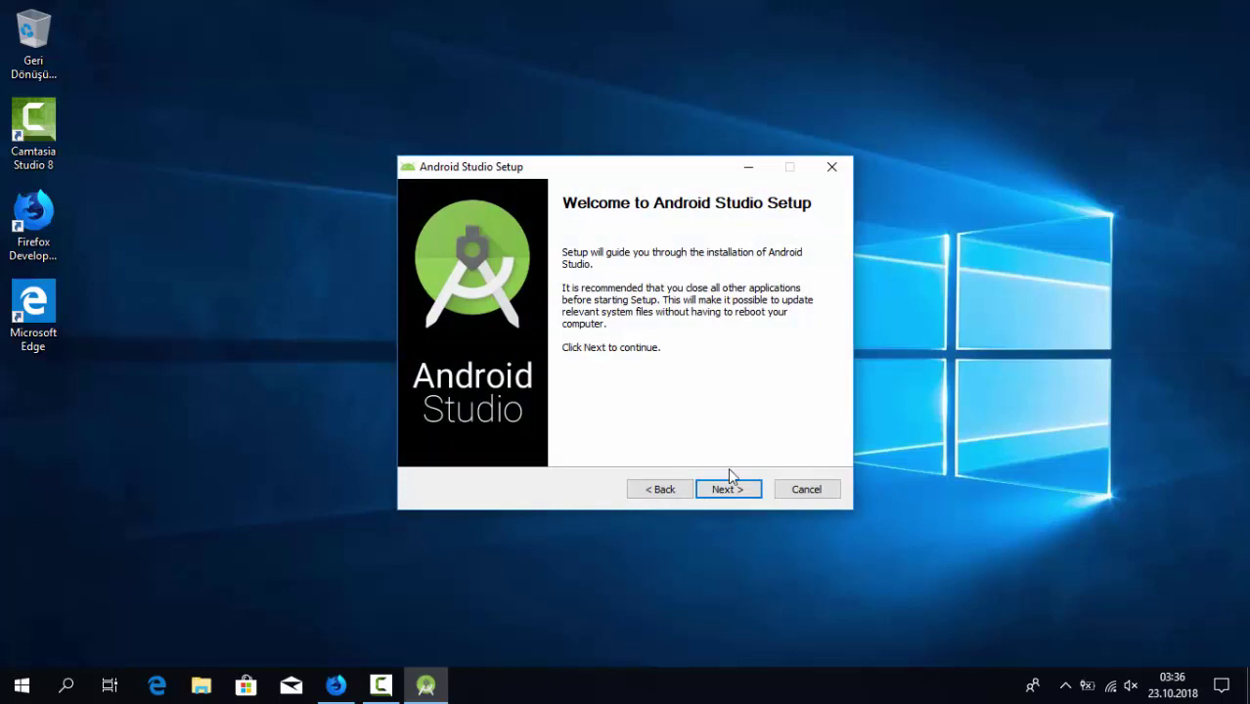
Keep the Android Studio and Android Virtual Device components and set the installation location to C:\Android\Studio.
left_click(729, 490)
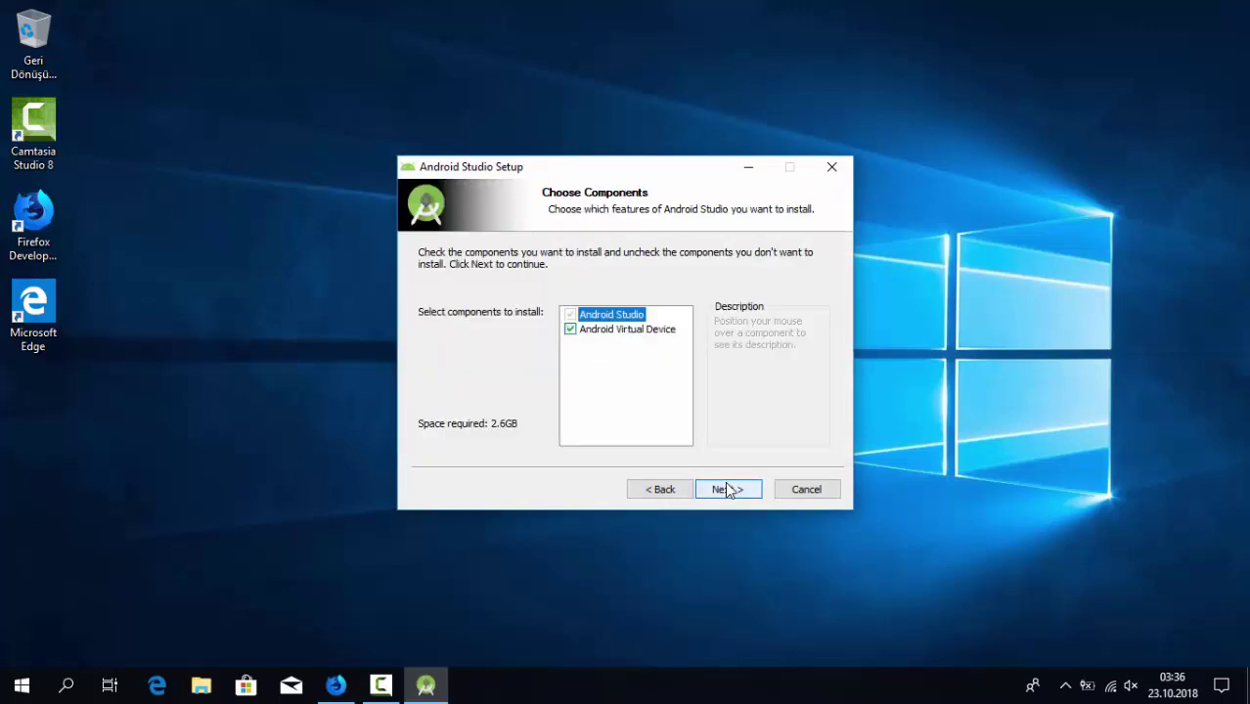
left_click(729, 489)
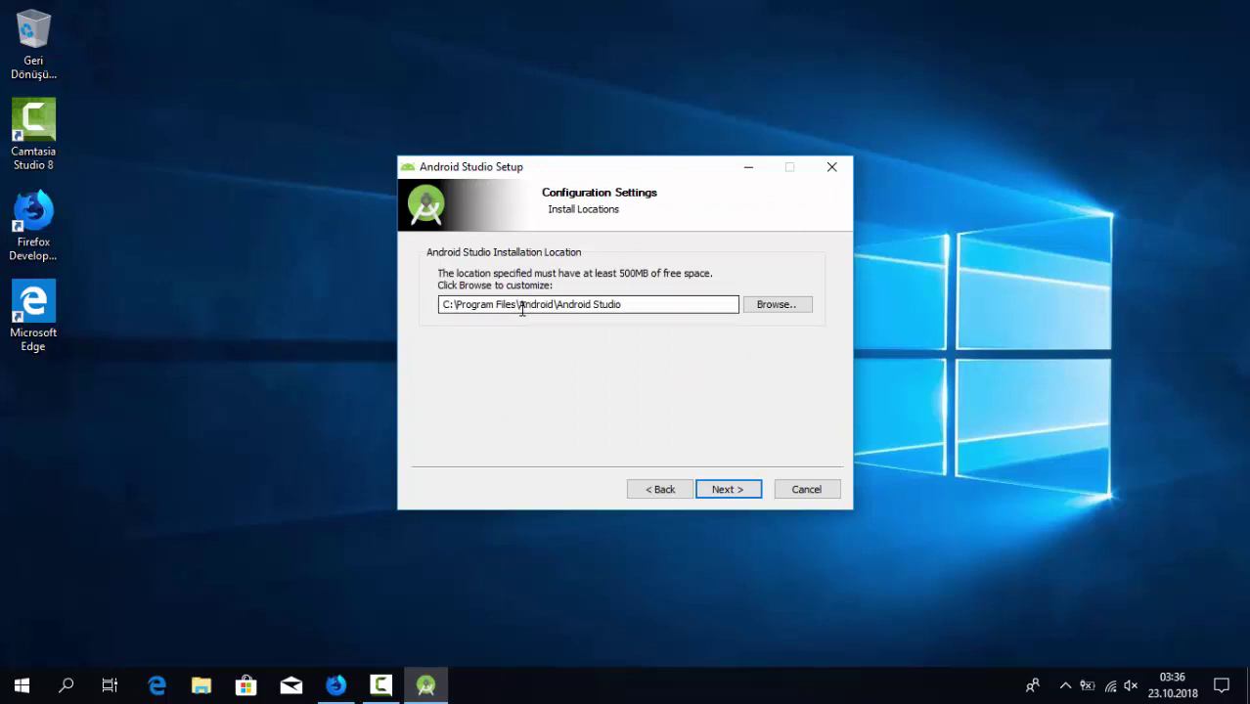
left_click_drag(519, 305, 454, 293)
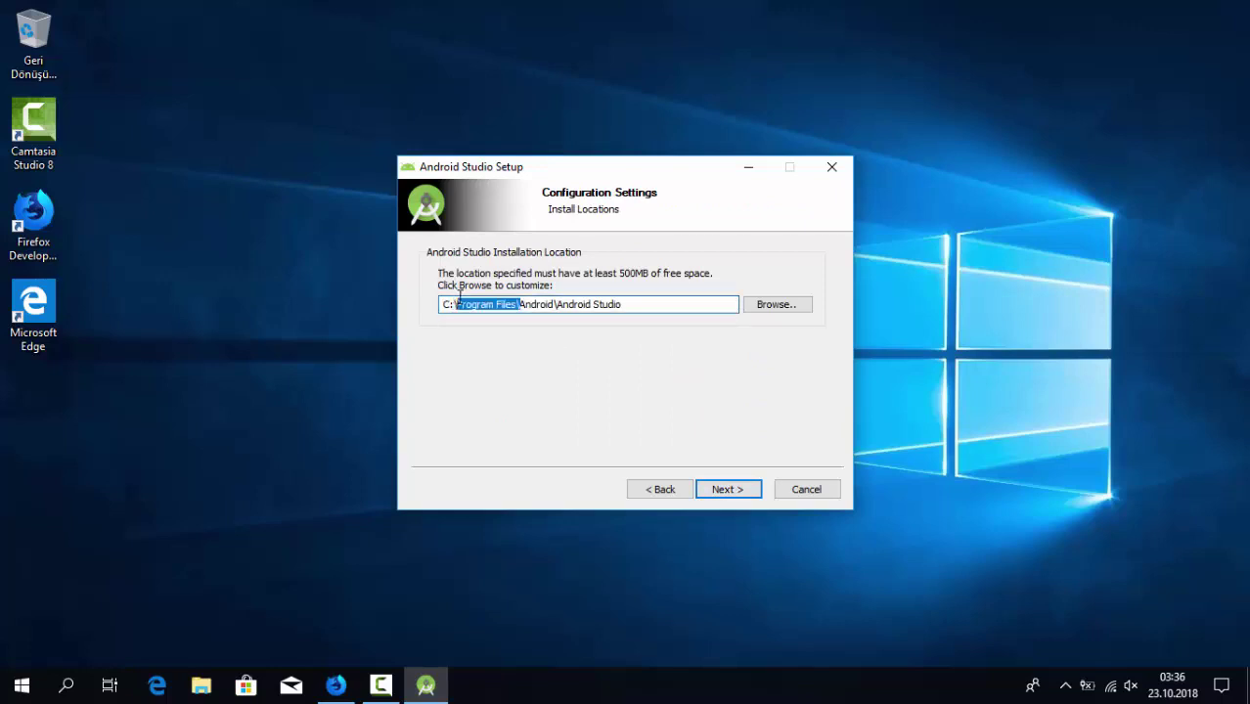
key("BackSpace")
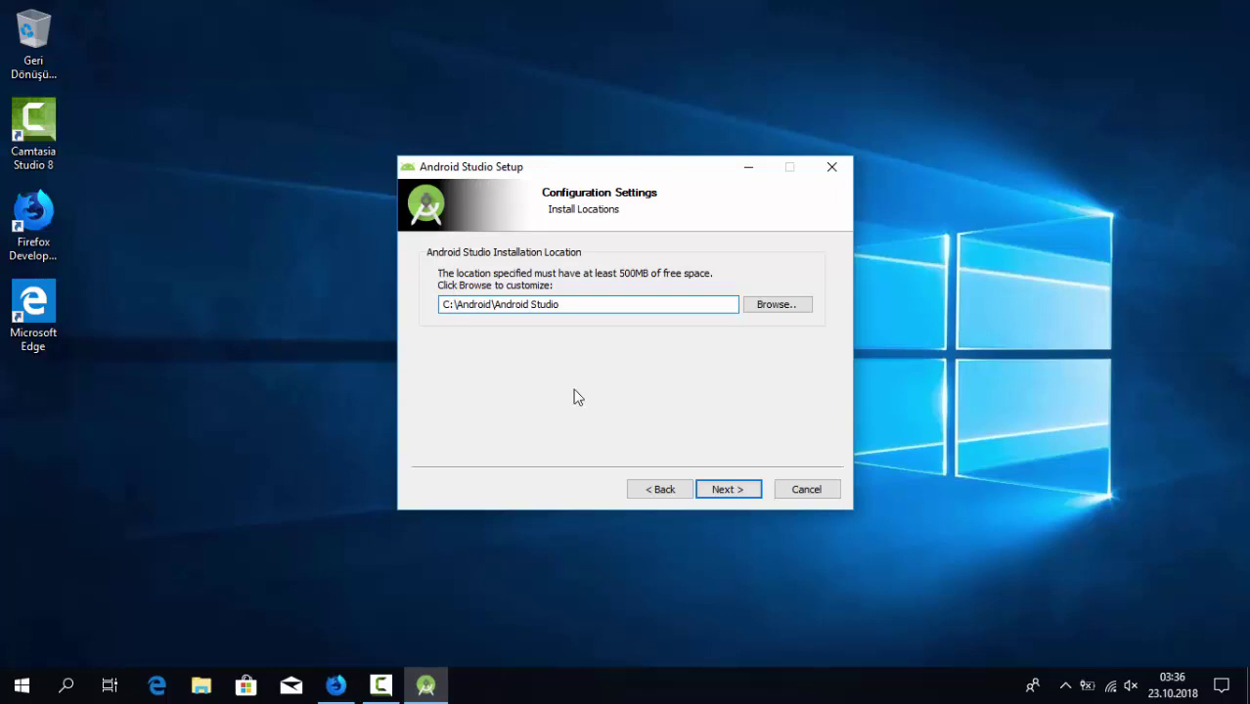
left_click_drag(533, 303, 493, 301)
key("BackSpace")
left_click(715, 496)
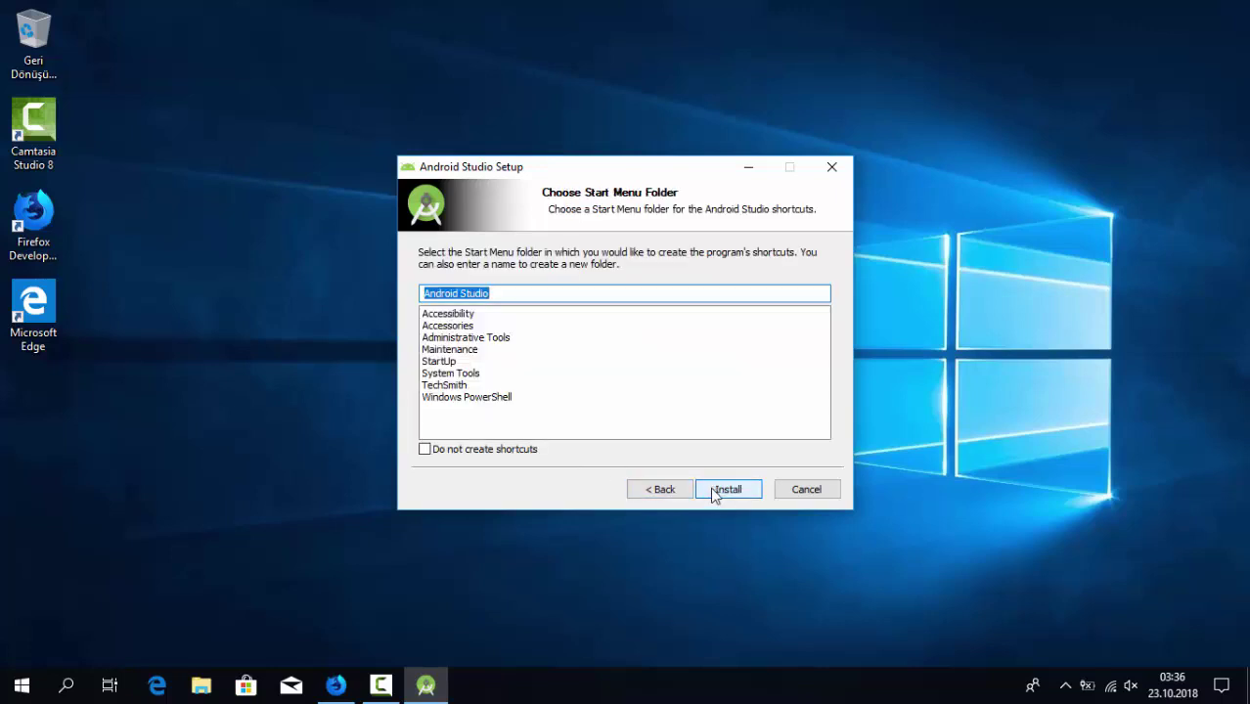
Install with the Android Studio Start menu folder and finish setup with Start Android Studio enabled.
left_click(713, 491)
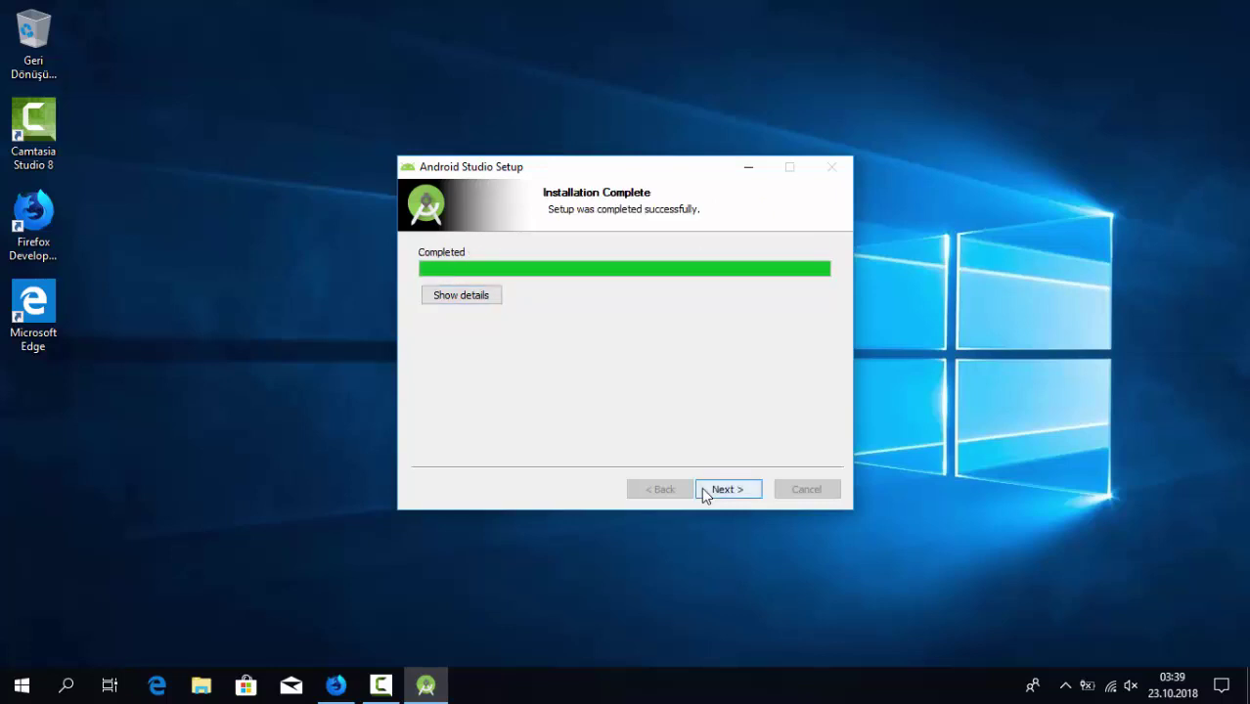
left_click(706, 495)
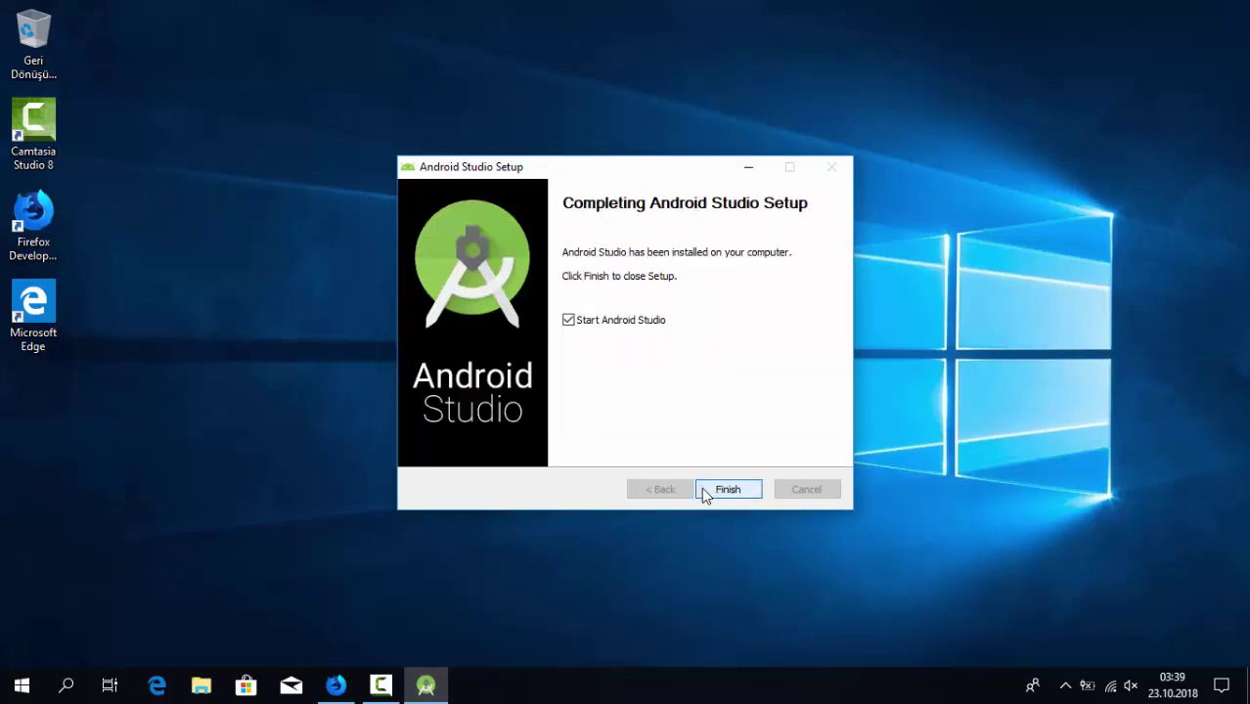
left_click(727, 489)
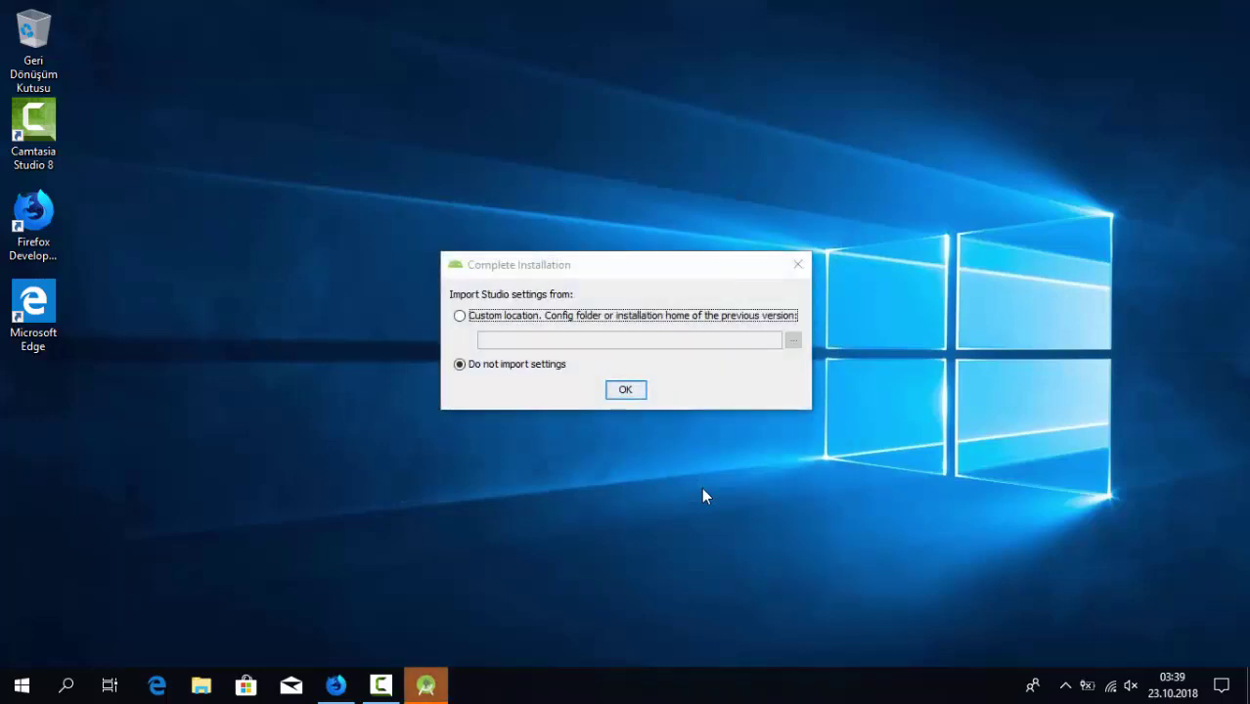
Skip importing previous settings, then choose the Custom install type and the IntelliJ UI theme in the setup wizard.
left_click(626, 391)
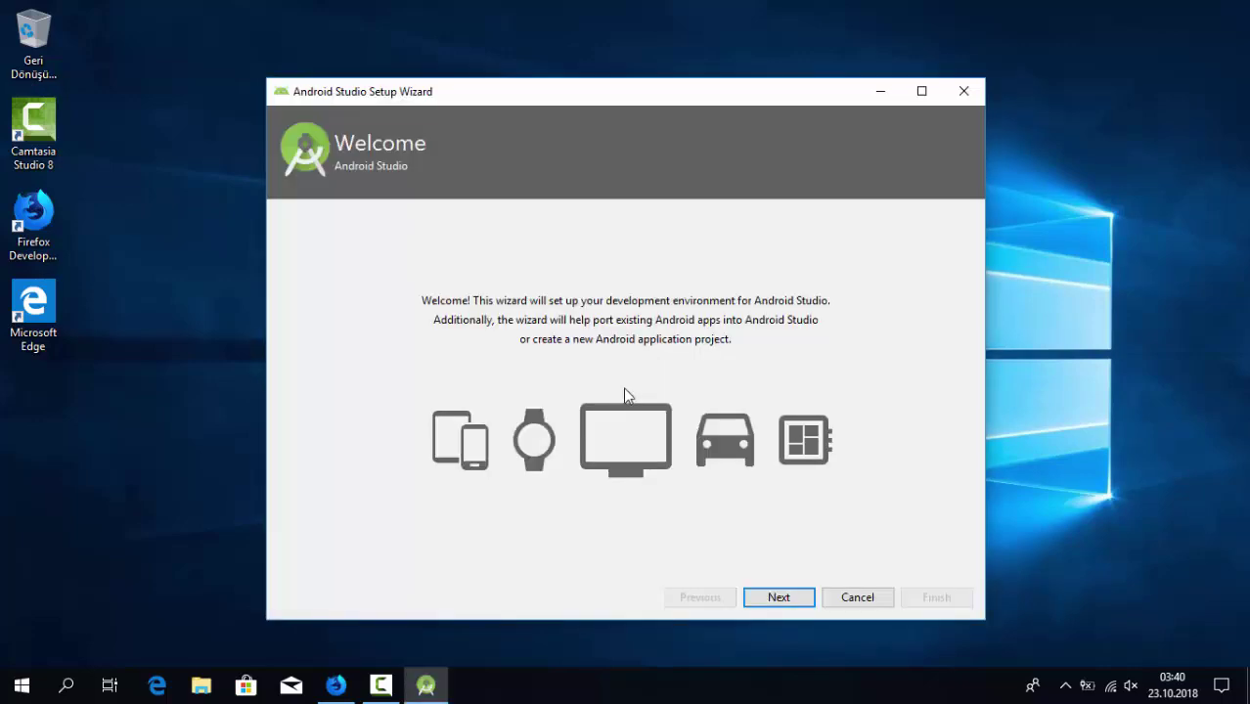
left_click(771, 594)
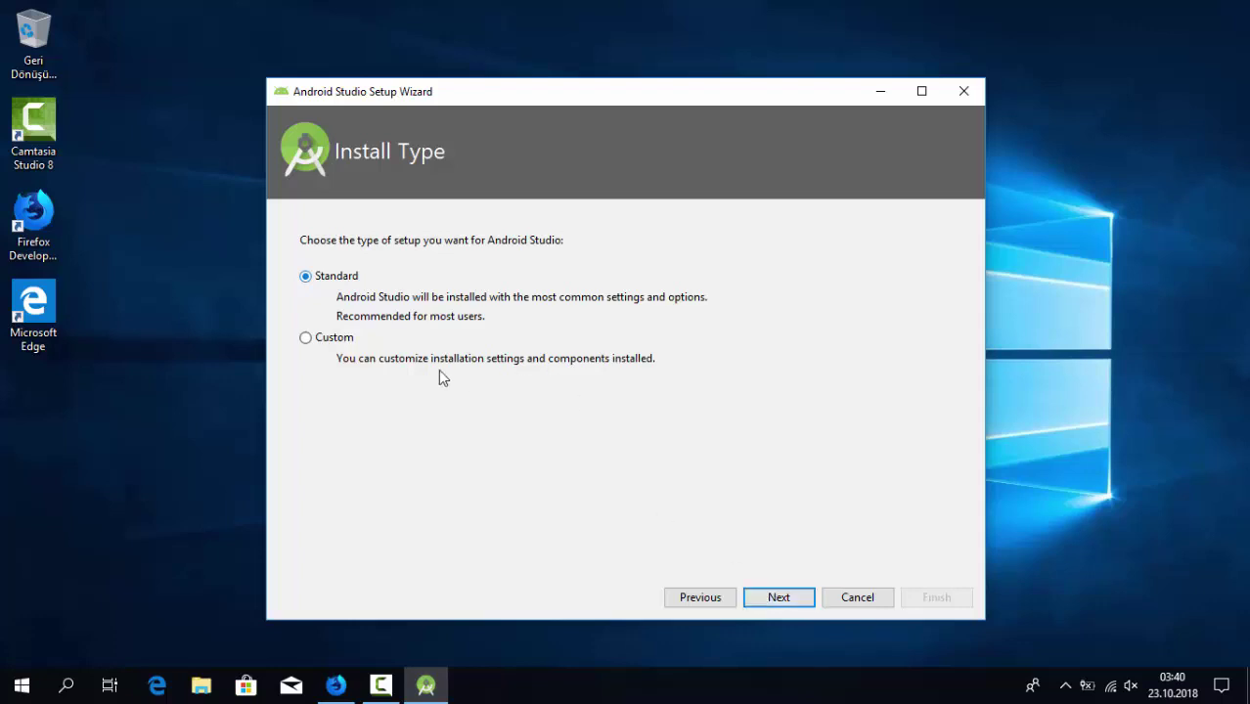
left_click(344, 346)
left_click(777, 598)
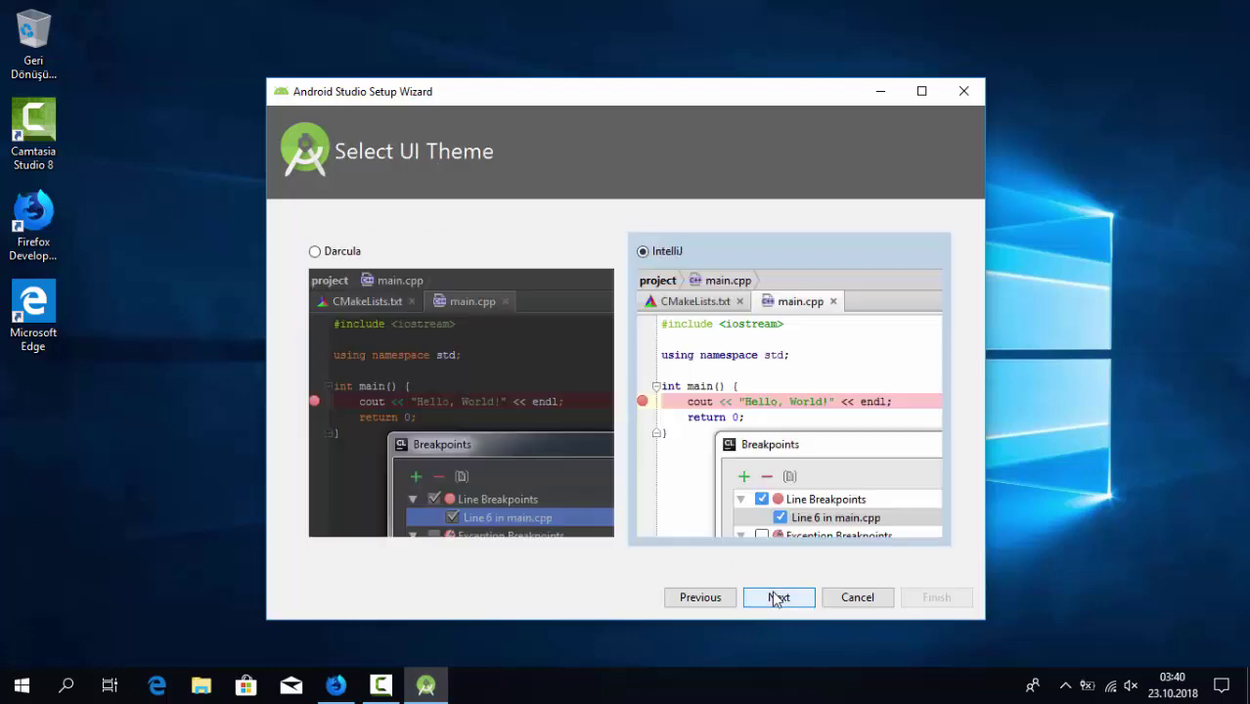
left_click(777, 597)
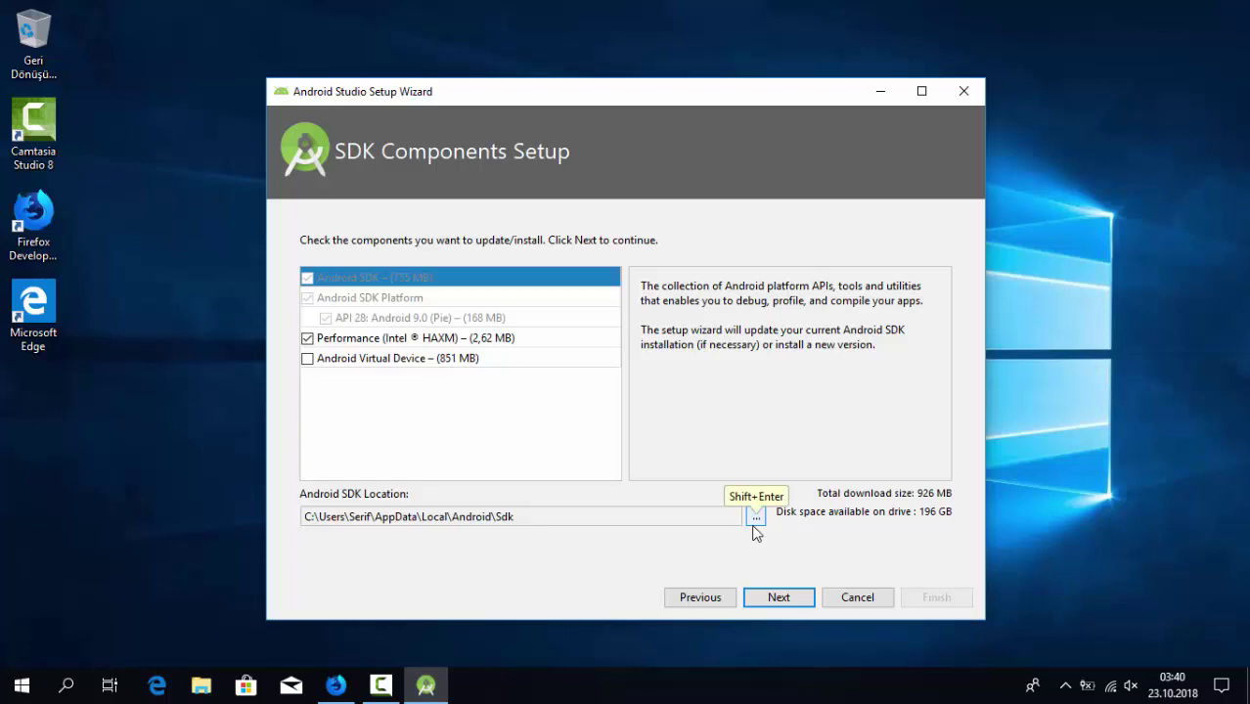
Browse for the Android SDK install directory and select the C:\Android folder.
left_click(753, 520)
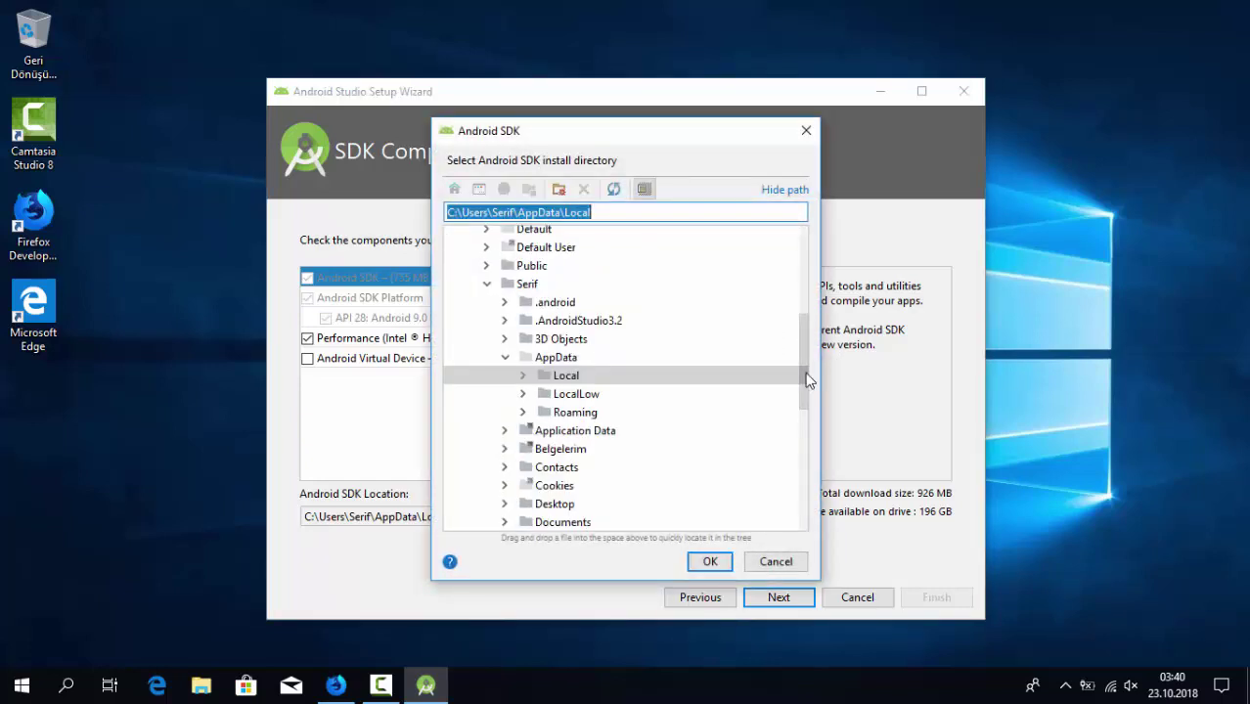
scroll(806, 356, "up", 5)
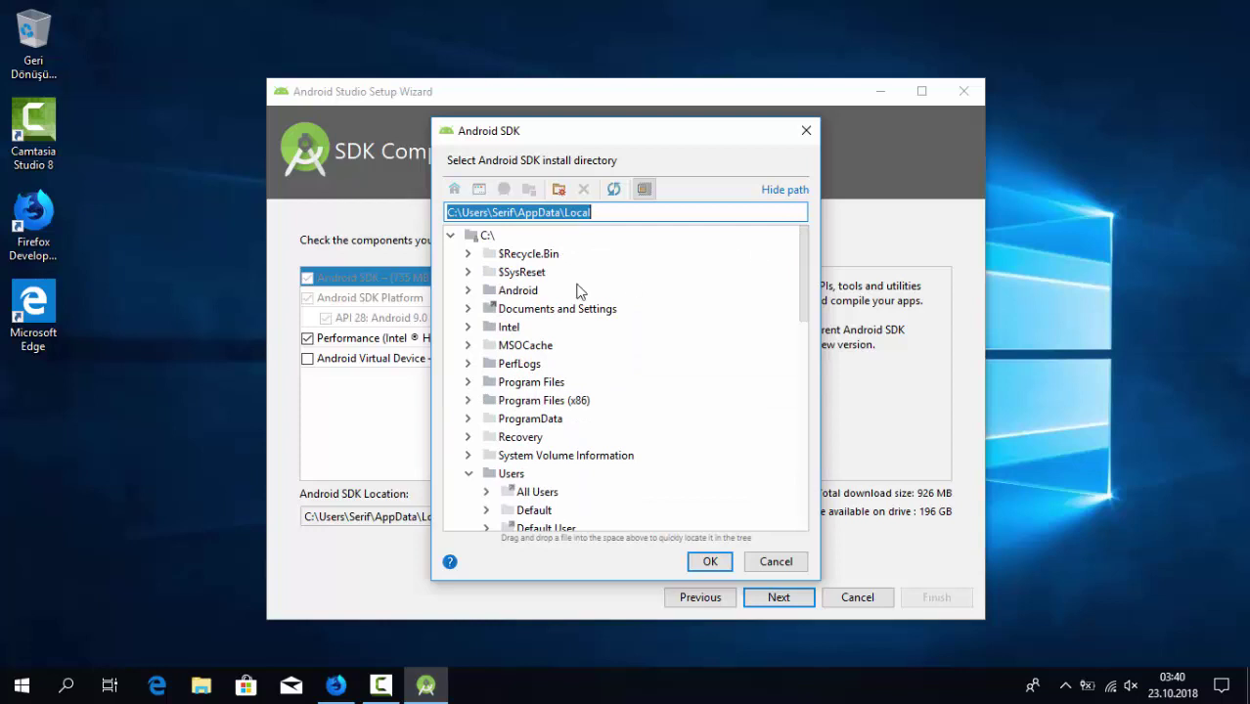
left_click(466, 292)
left_click(487, 309)
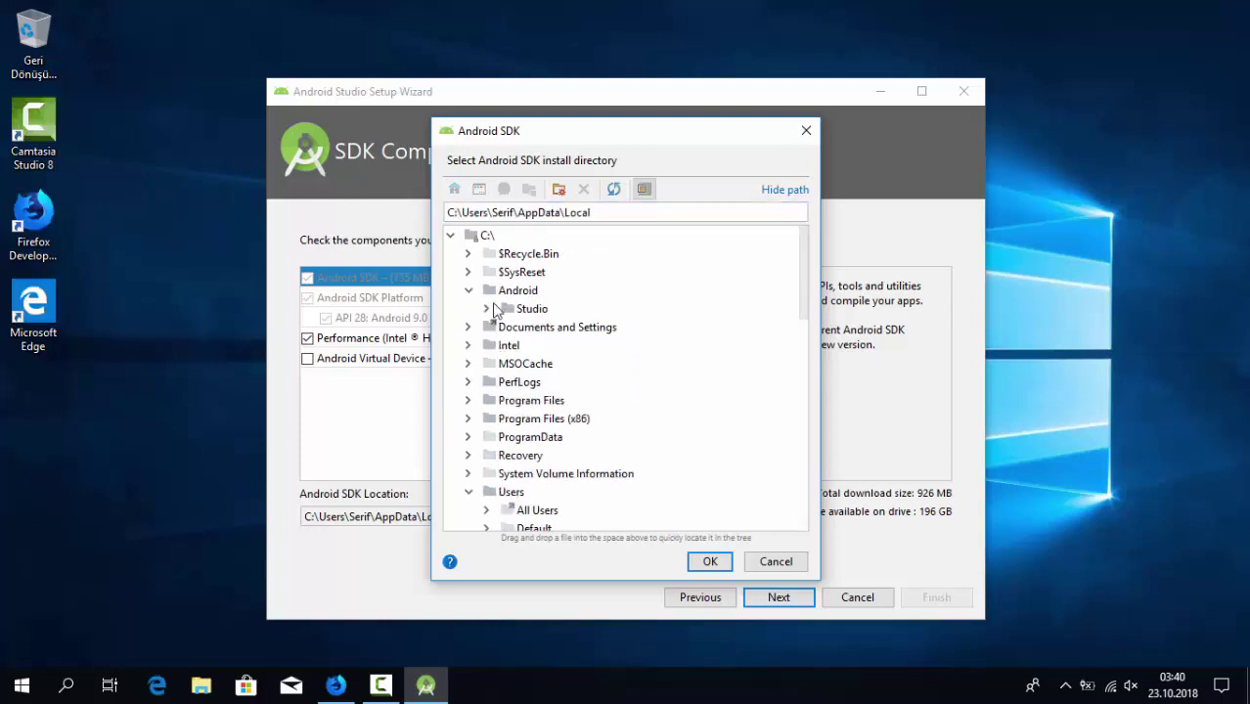
left_click(504, 292)
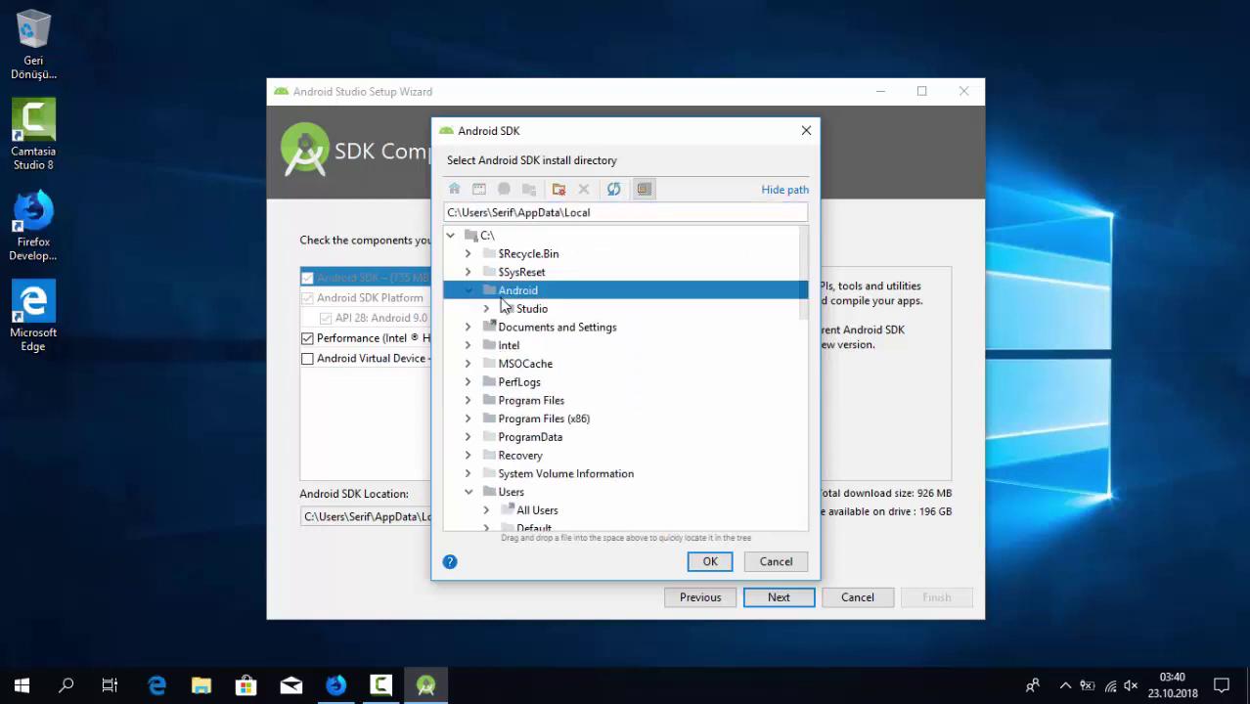
left_click(478, 190)
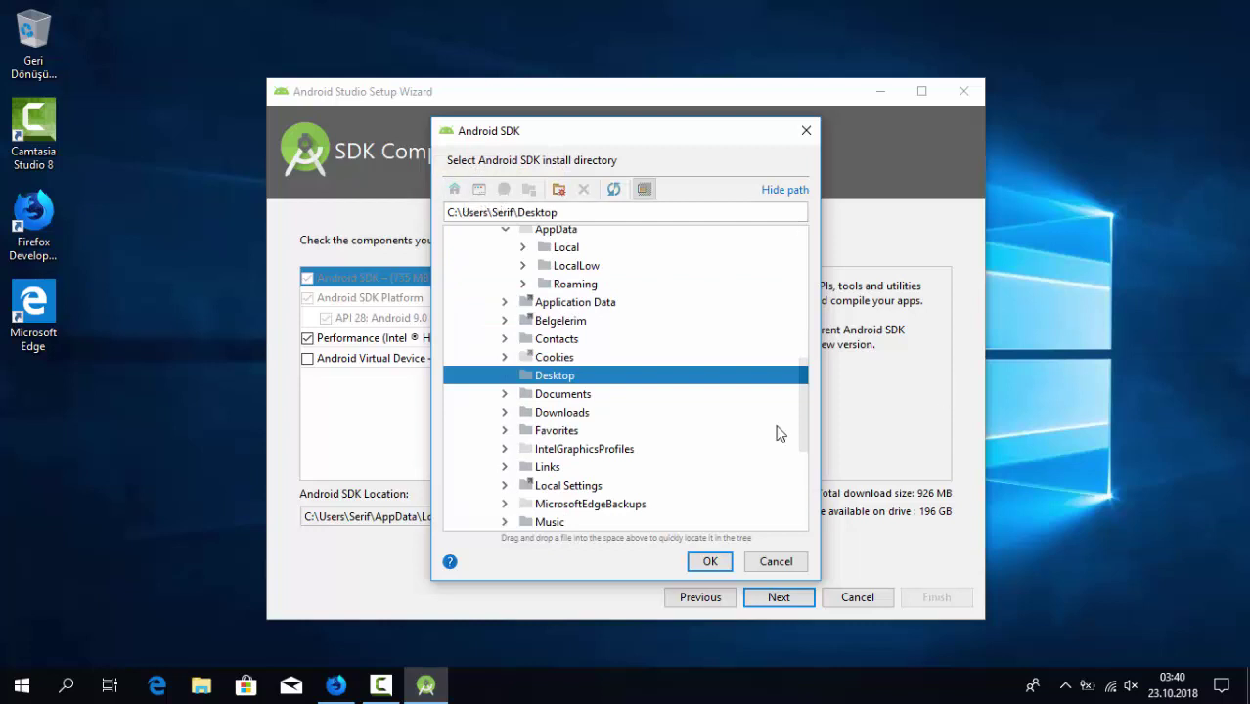
left_click_drag(800, 421, 800, 289)
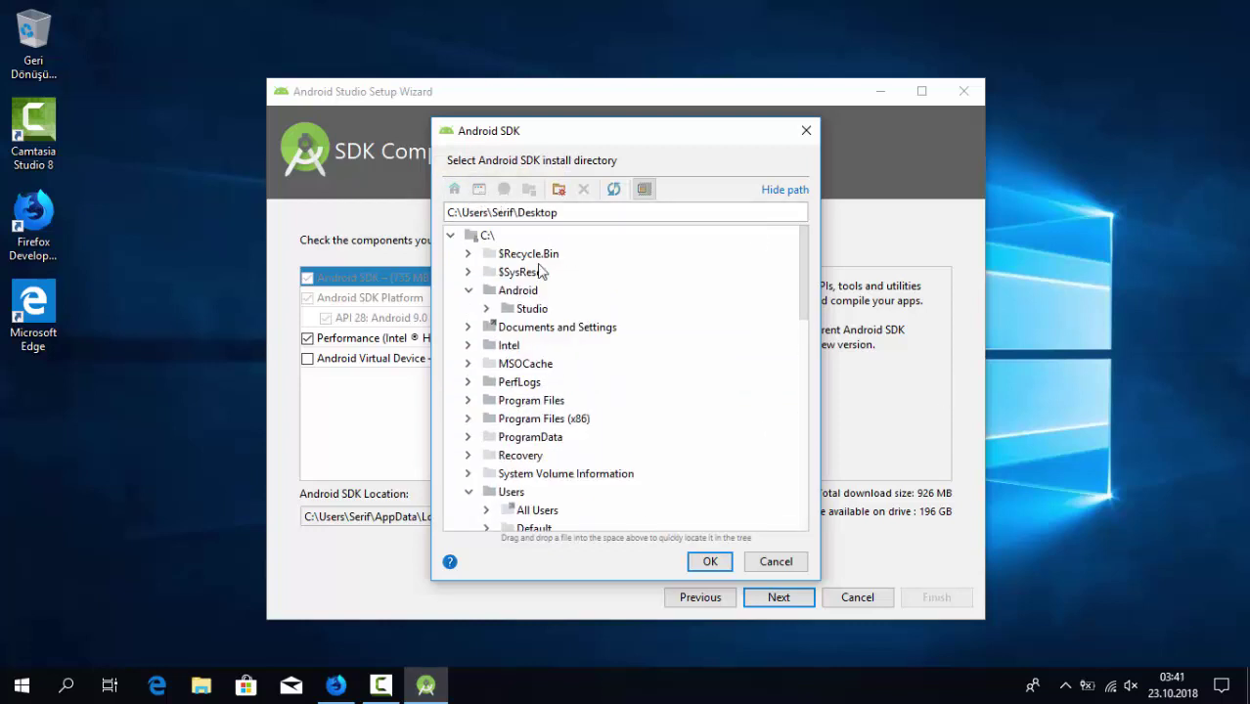
left_click(521, 290)
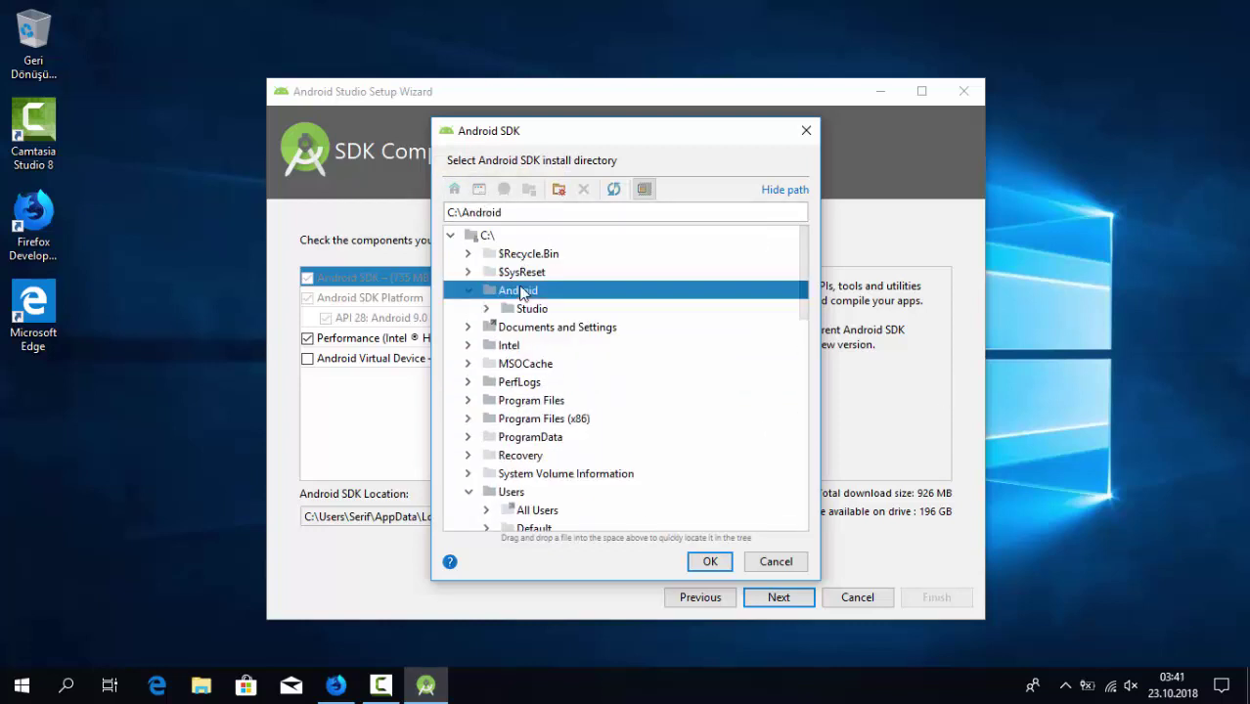
Create a folder named SDK inside C:\Android and use it as the Android SDK location.
left_click(558, 194)
type("SDK")
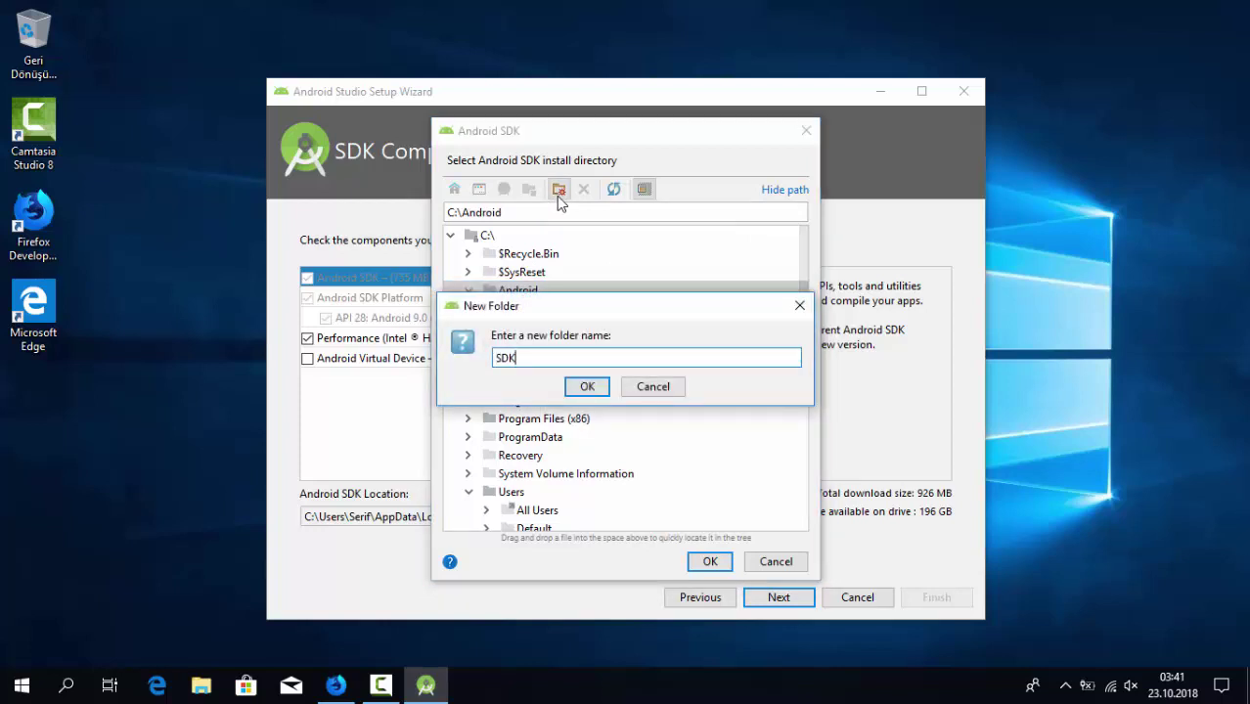
key("Return")
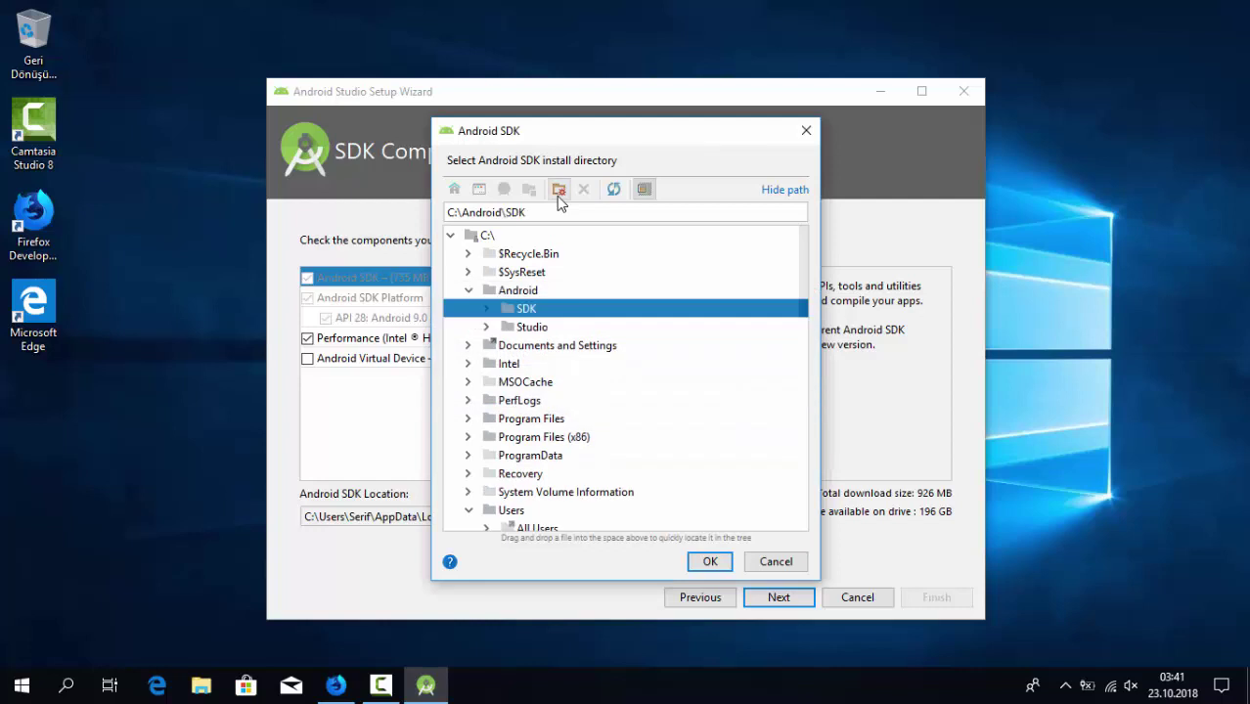
left_click(714, 561)
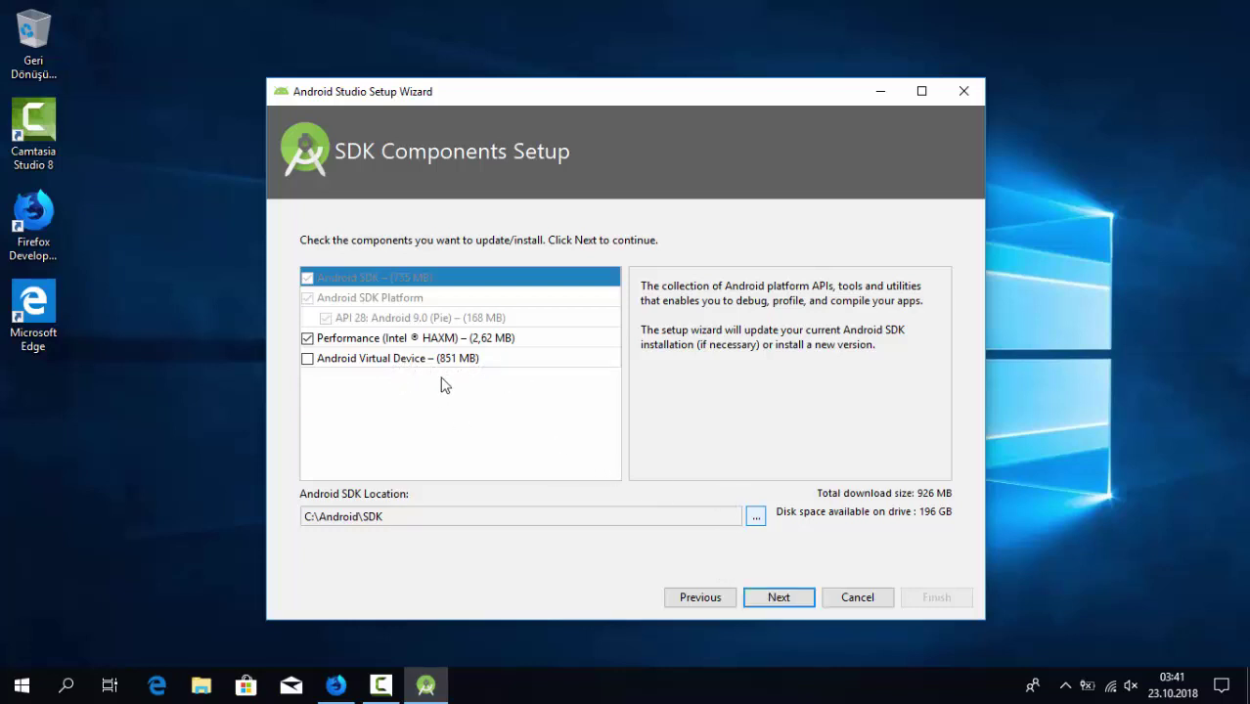
Accept the SDK components and the recommended 2,048 MiB emulator RAM allocation, and start the component download.
left_click(799, 597)
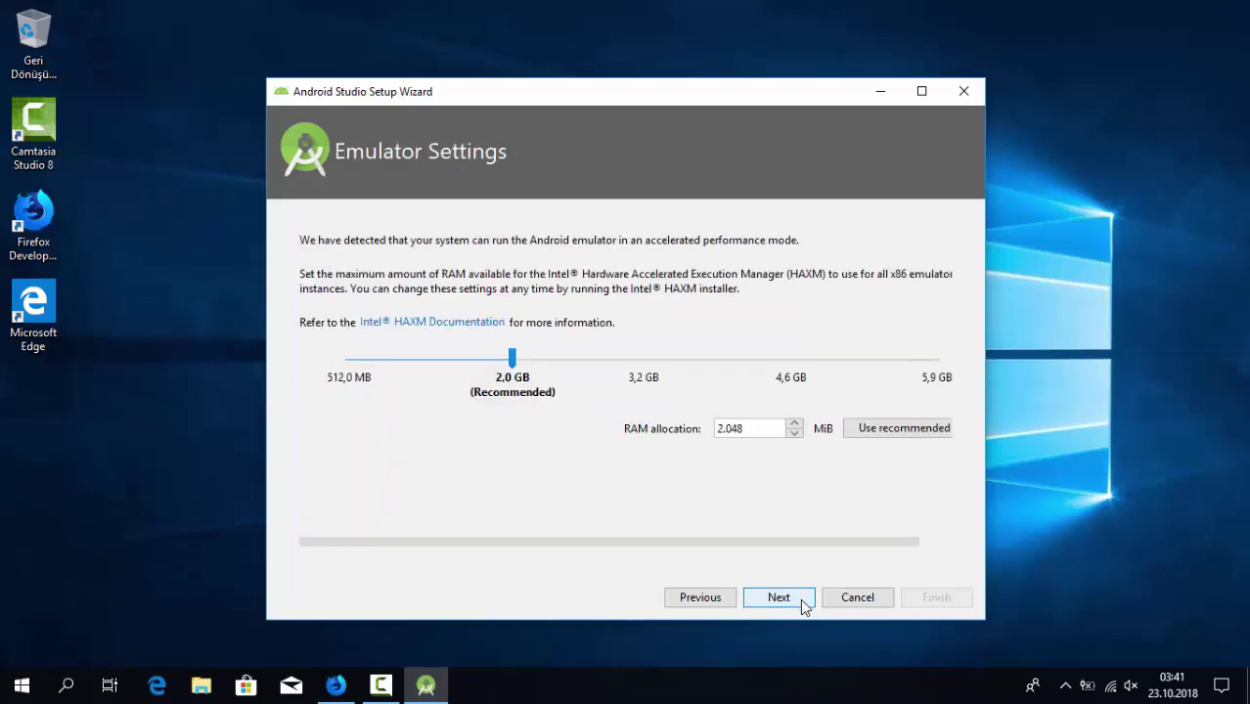
left_click(800, 598)
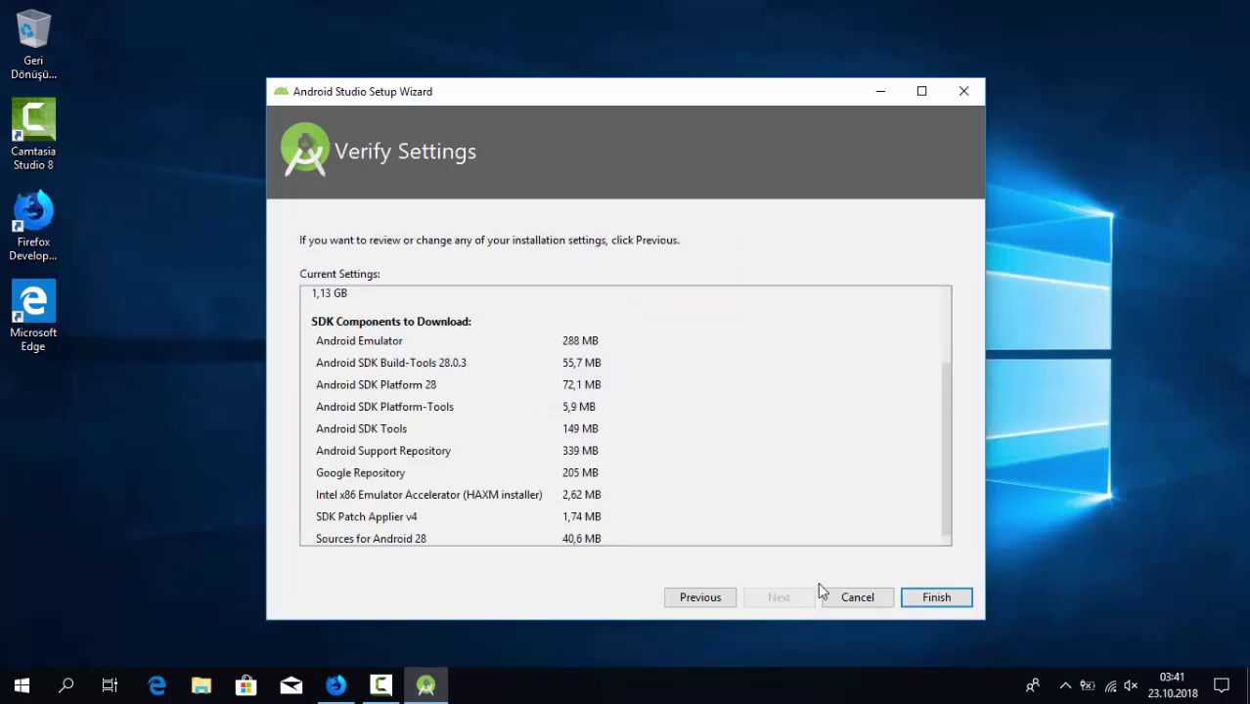
left_click(931, 597)
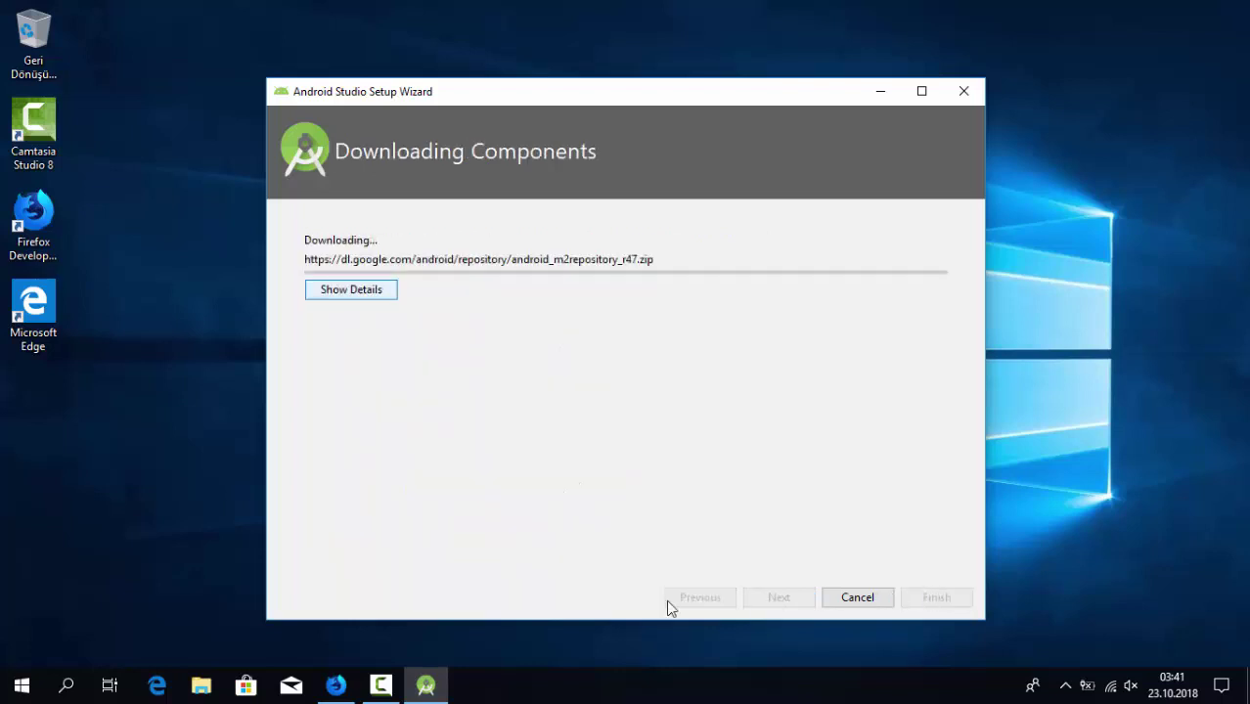
left_click(381, 684)
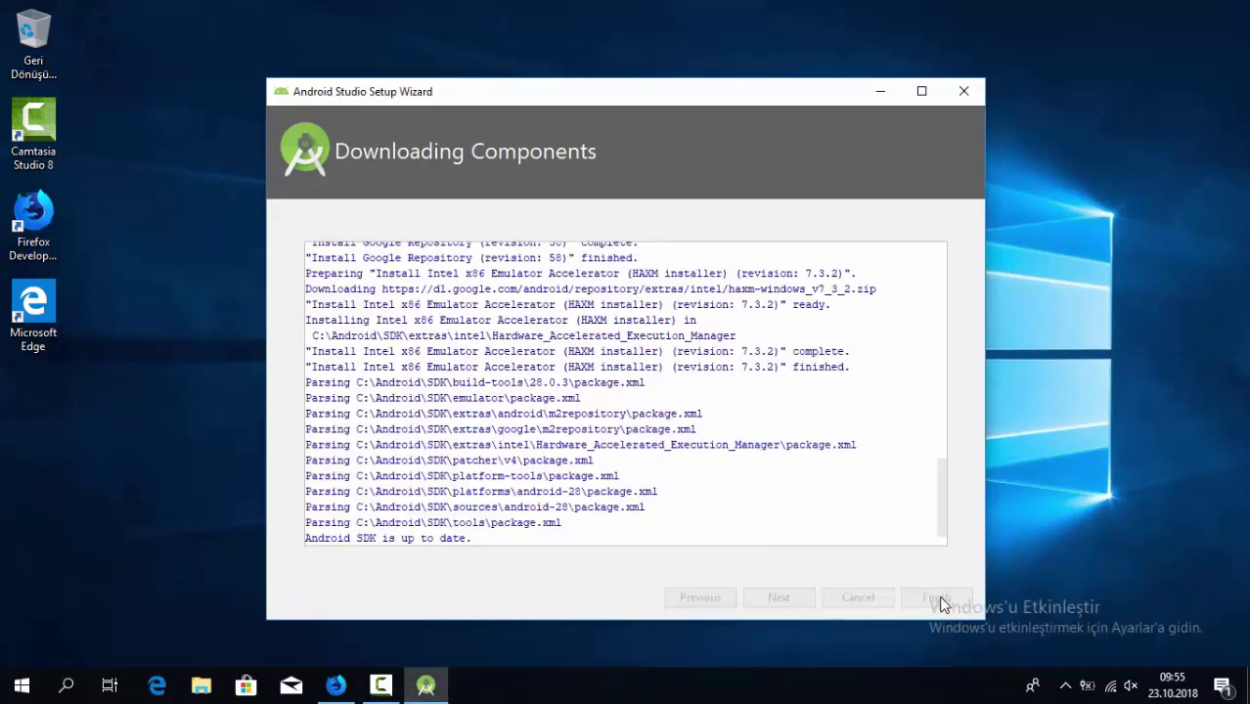
left_click(929, 490)
Try to launch Android Studio separately while the setup wizard is still installing components.
left_click(22, 685)
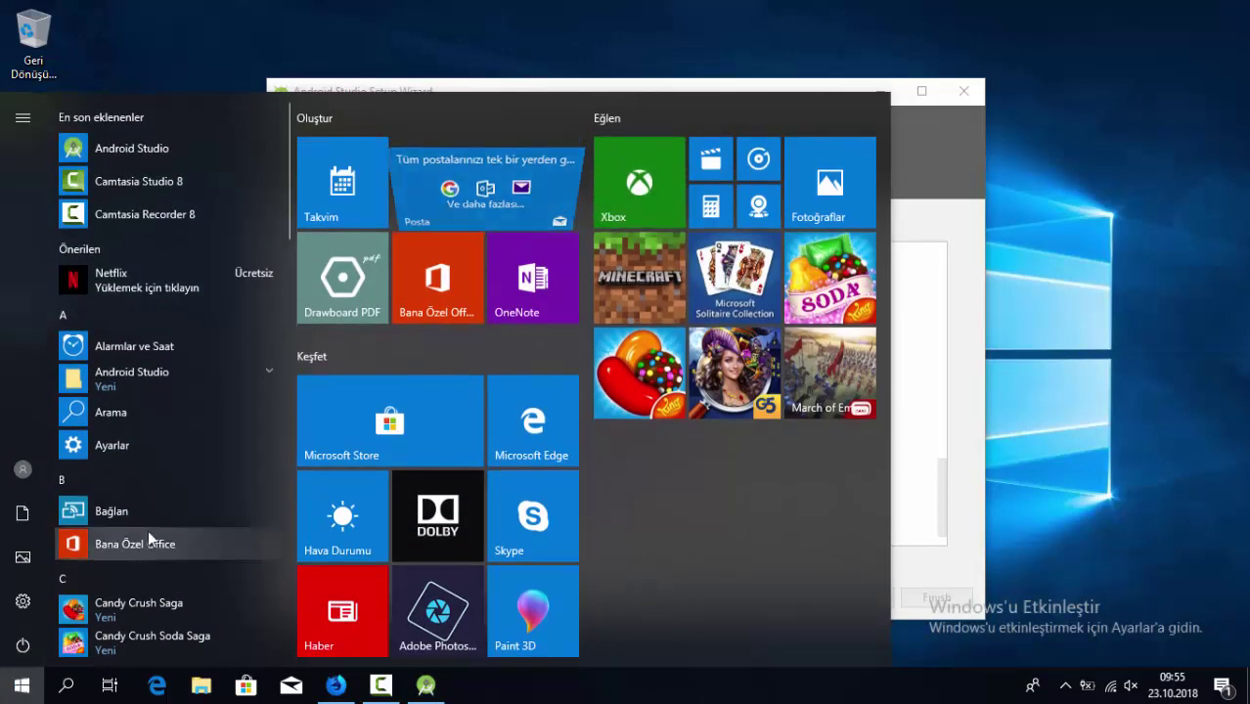
left_click(177, 143)
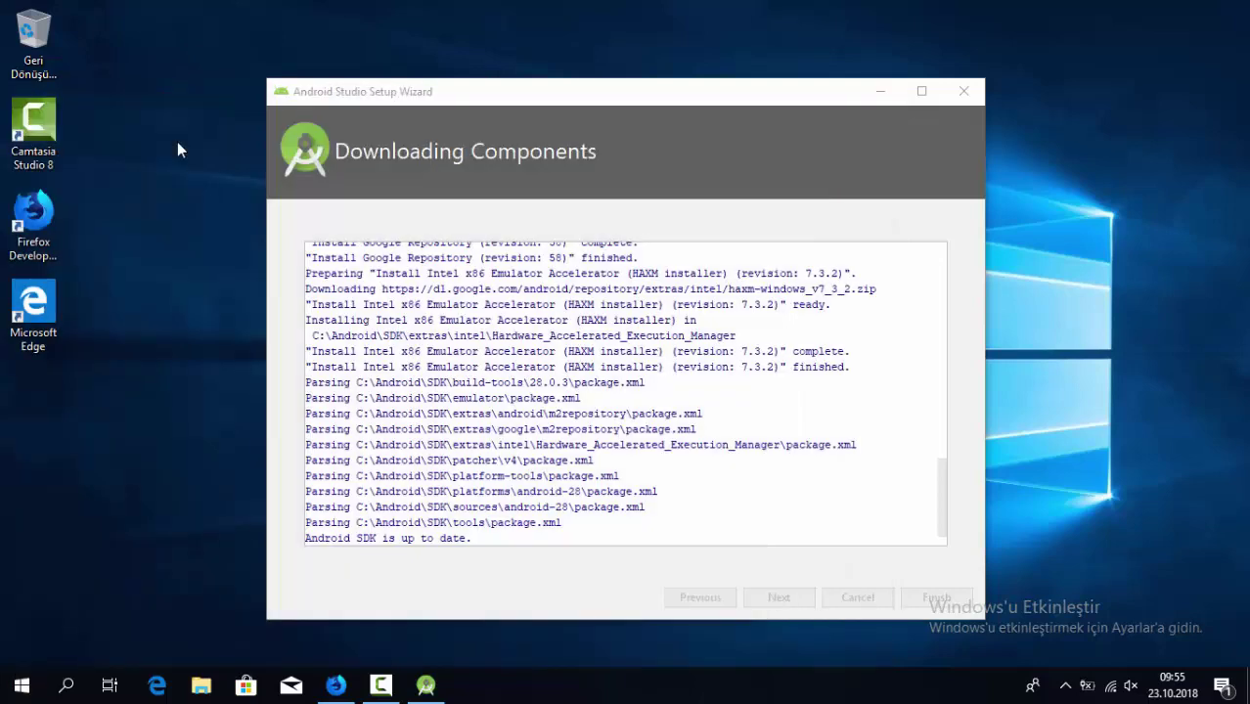
left_click(807, 359)
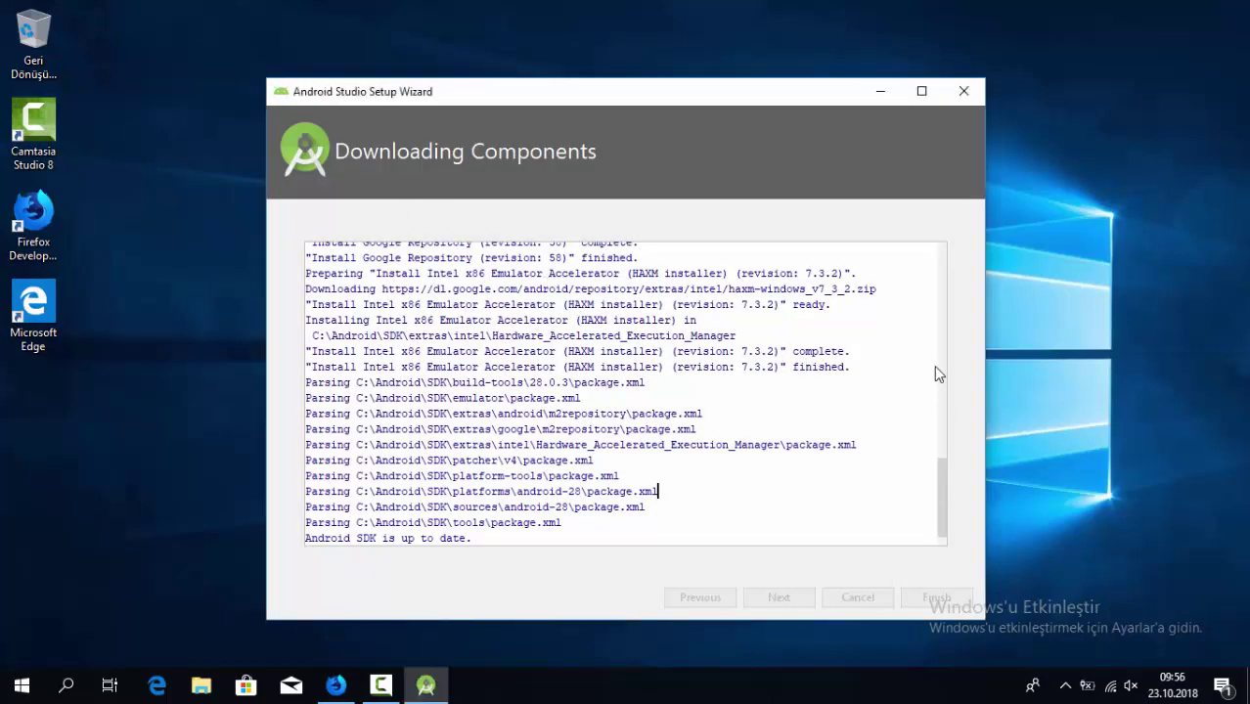
left_click_drag(939, 483, 981, 581)
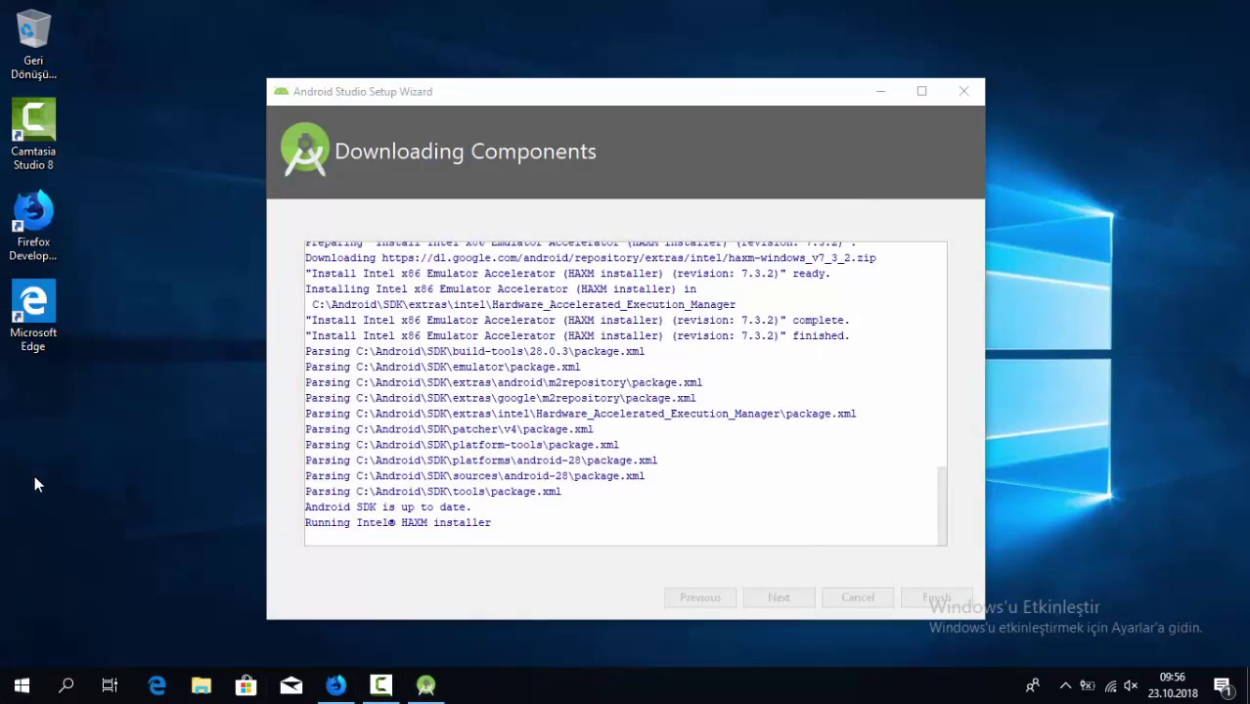
left_click(22, 685)
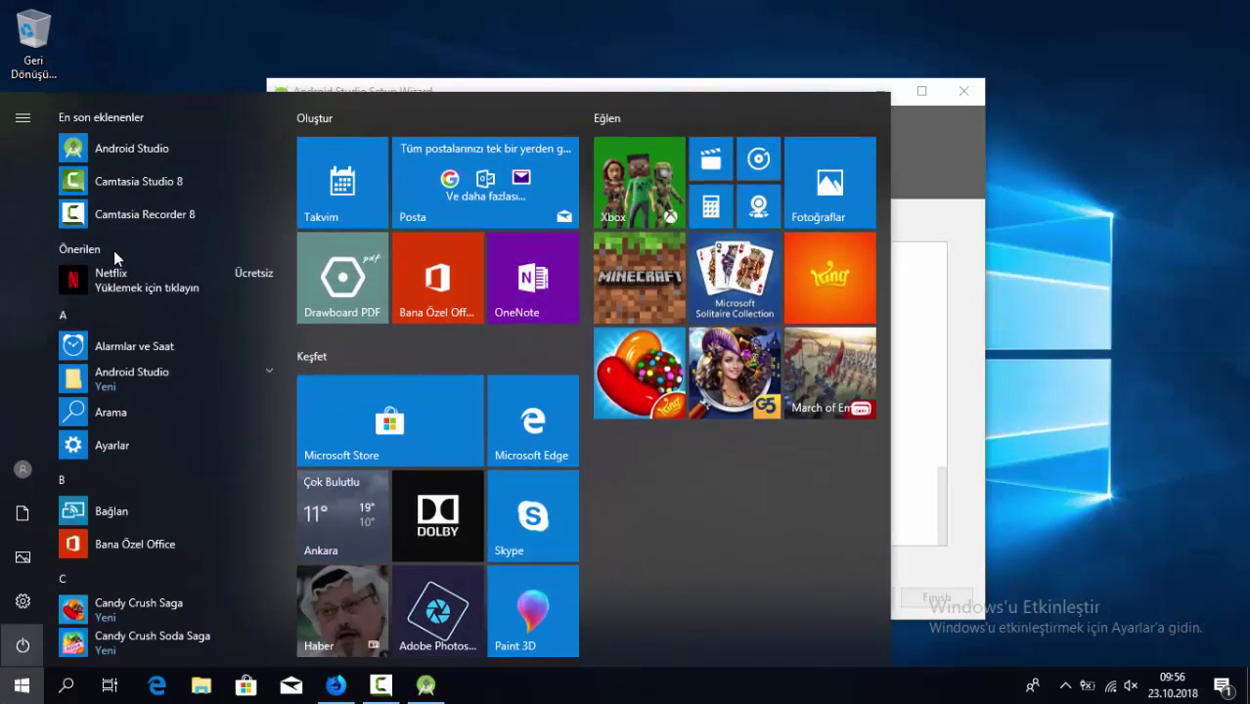
left_click(160, 152)
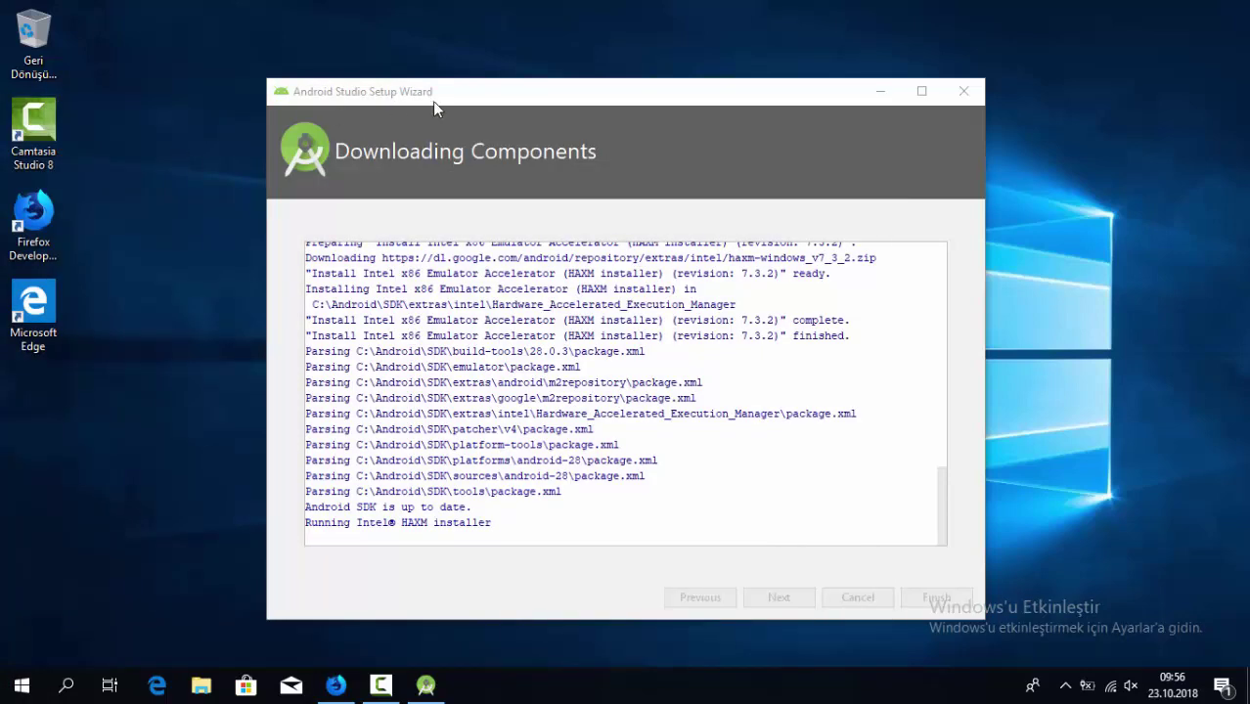
left_click_drag(442, 98, 384, 96)
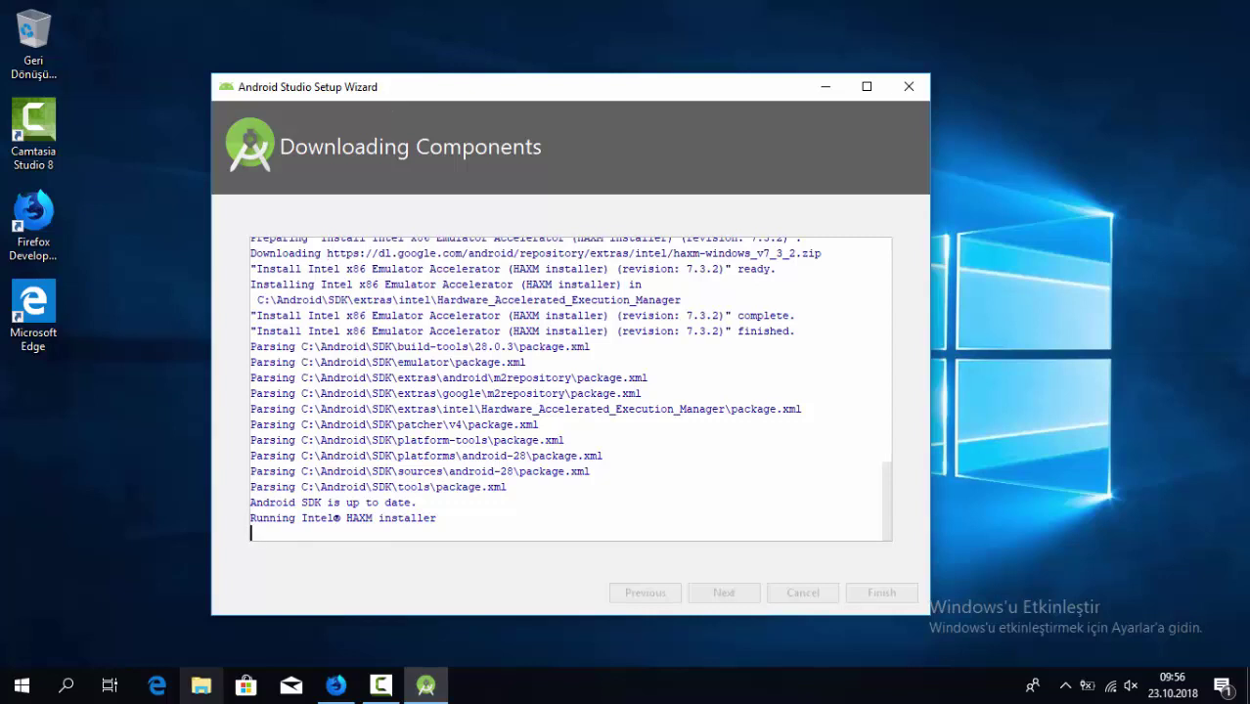
left_click(378, 685)
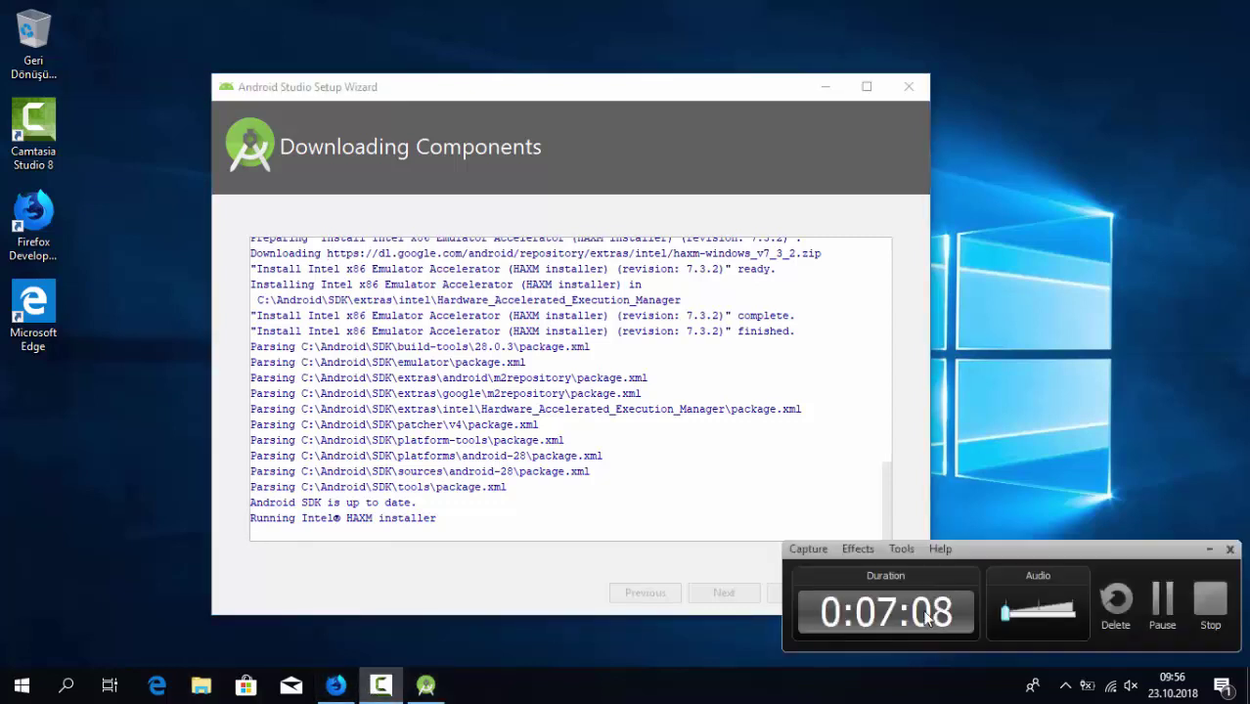
left_click(1159, 601)
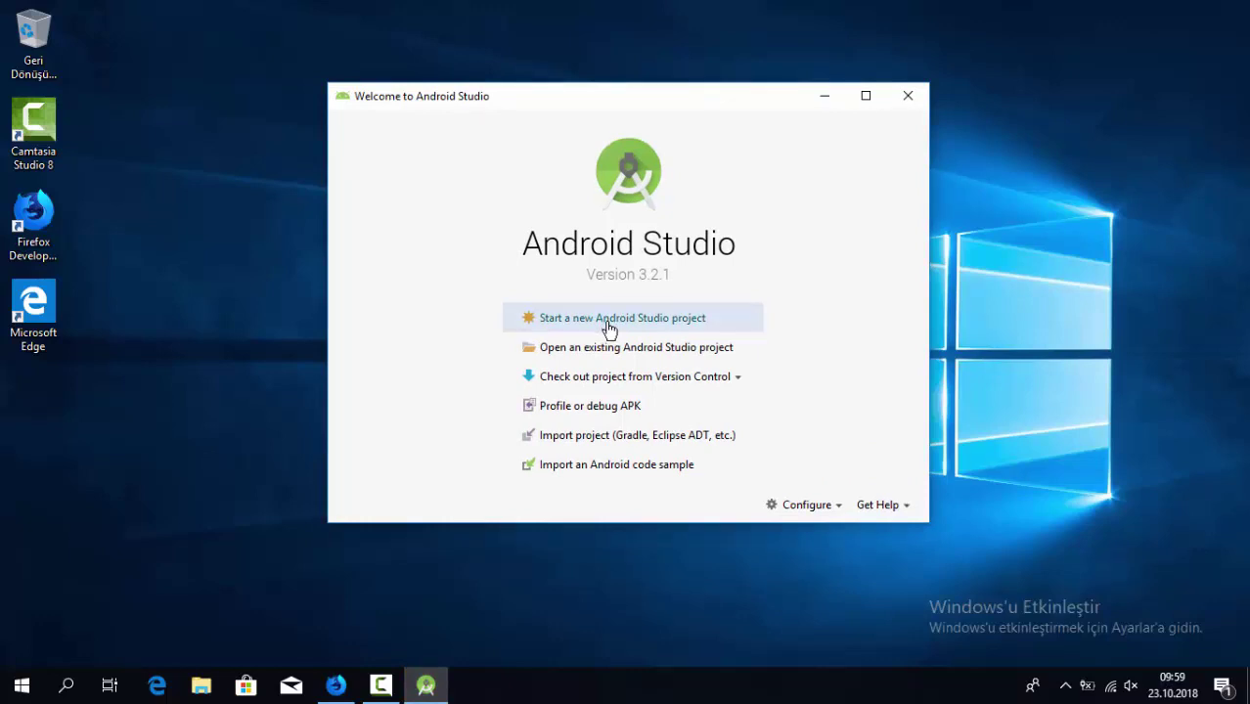
Start a new Android Studio project and enter the developer's own domain as the company domain.
left_click(608, 328)
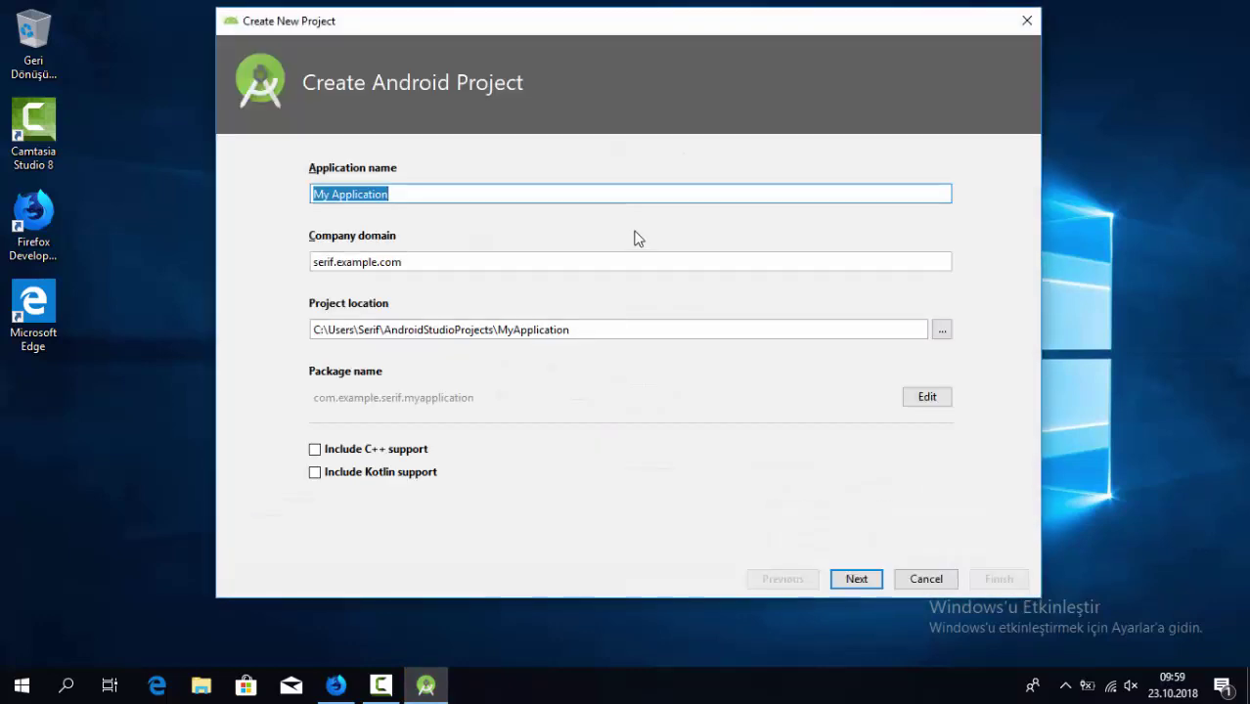
left_click(622, 254)
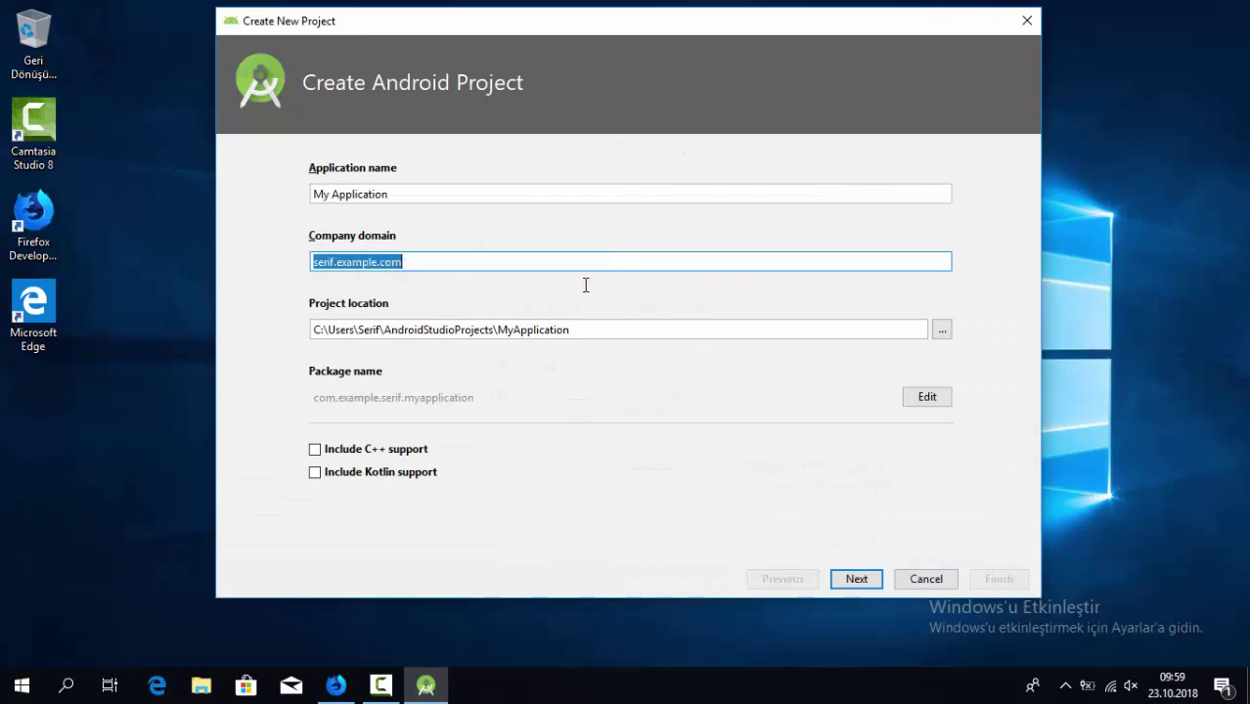
type("Se")
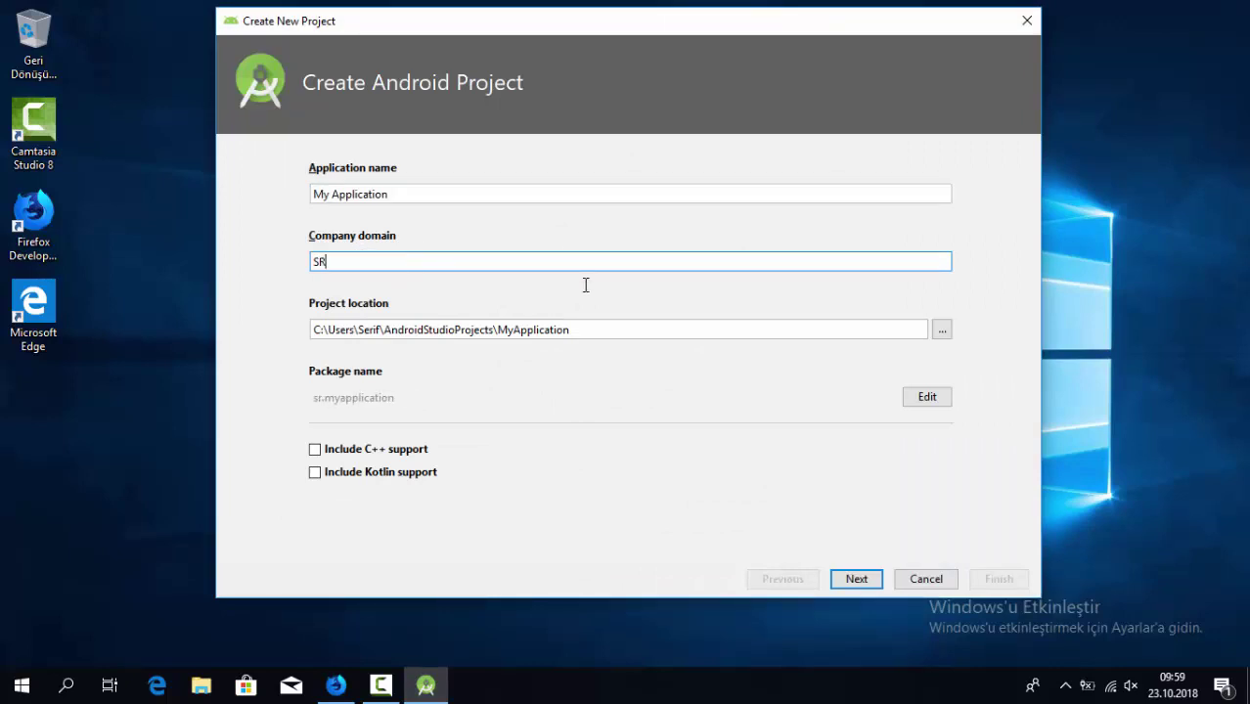
key("BackSpace")
key("BackSpace")
type("serifgung")
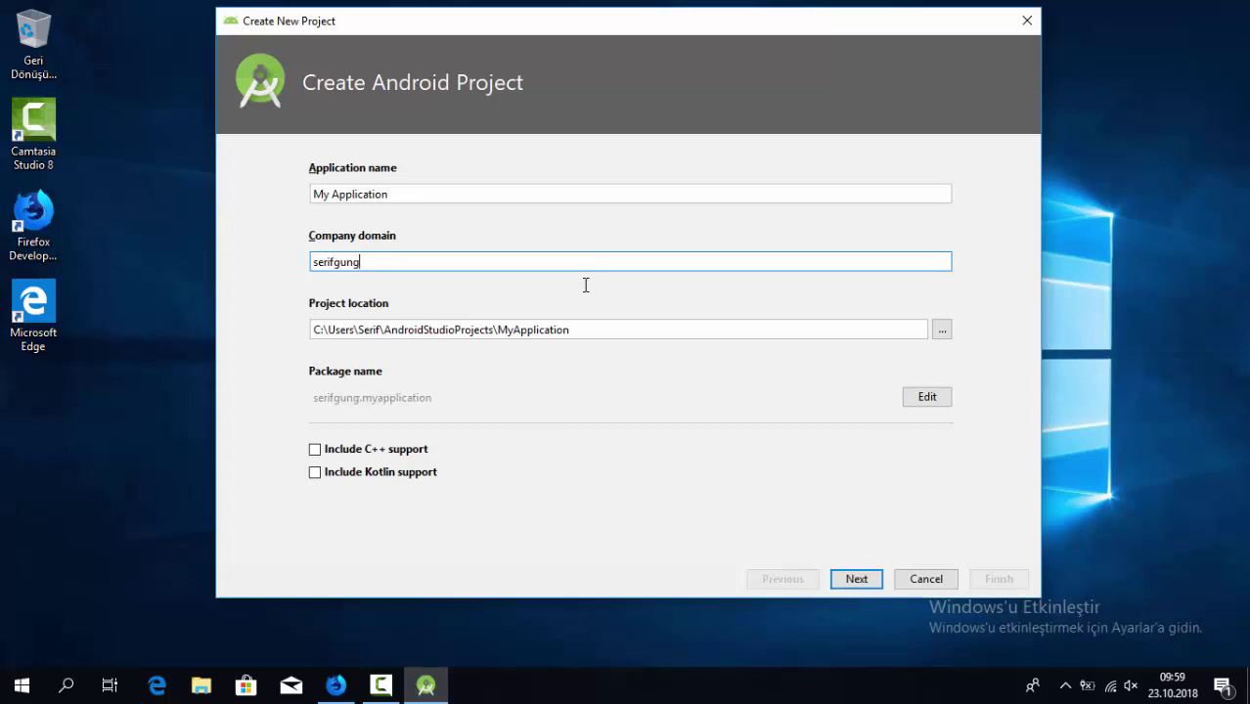
type("or.com")
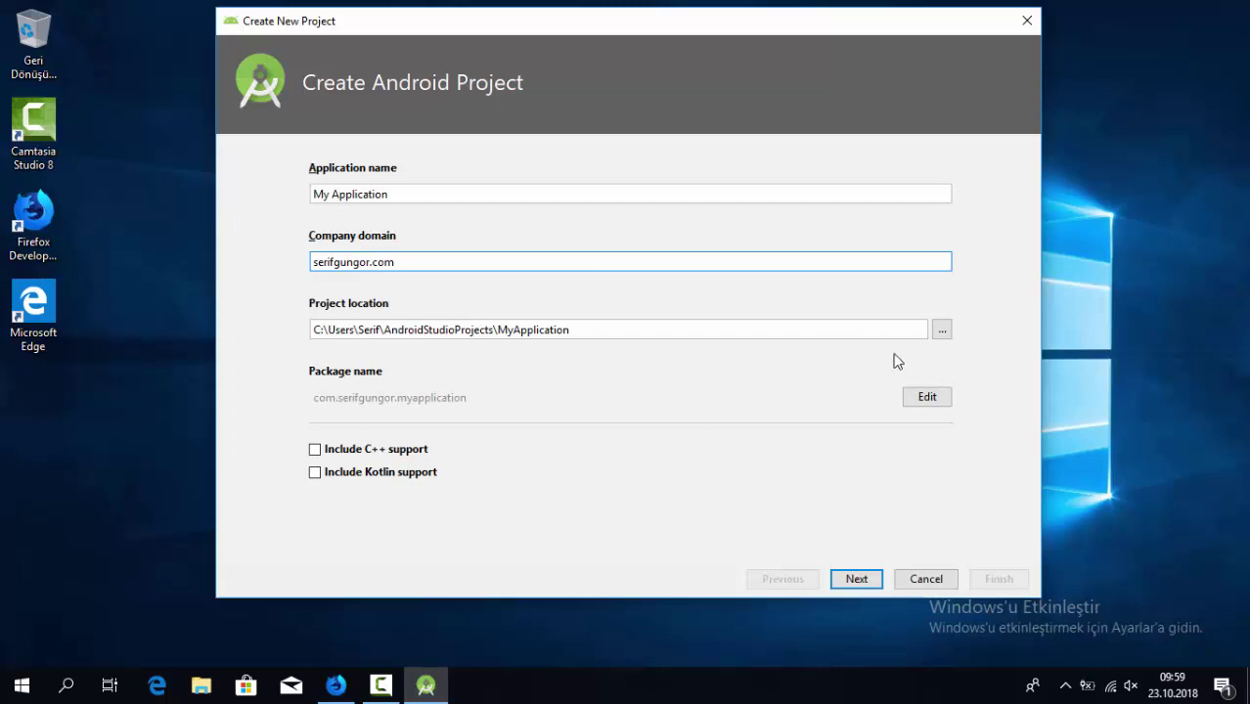
Create a folder named Projects inside C:\Android and use it as the project location.
left_click(940, 329)
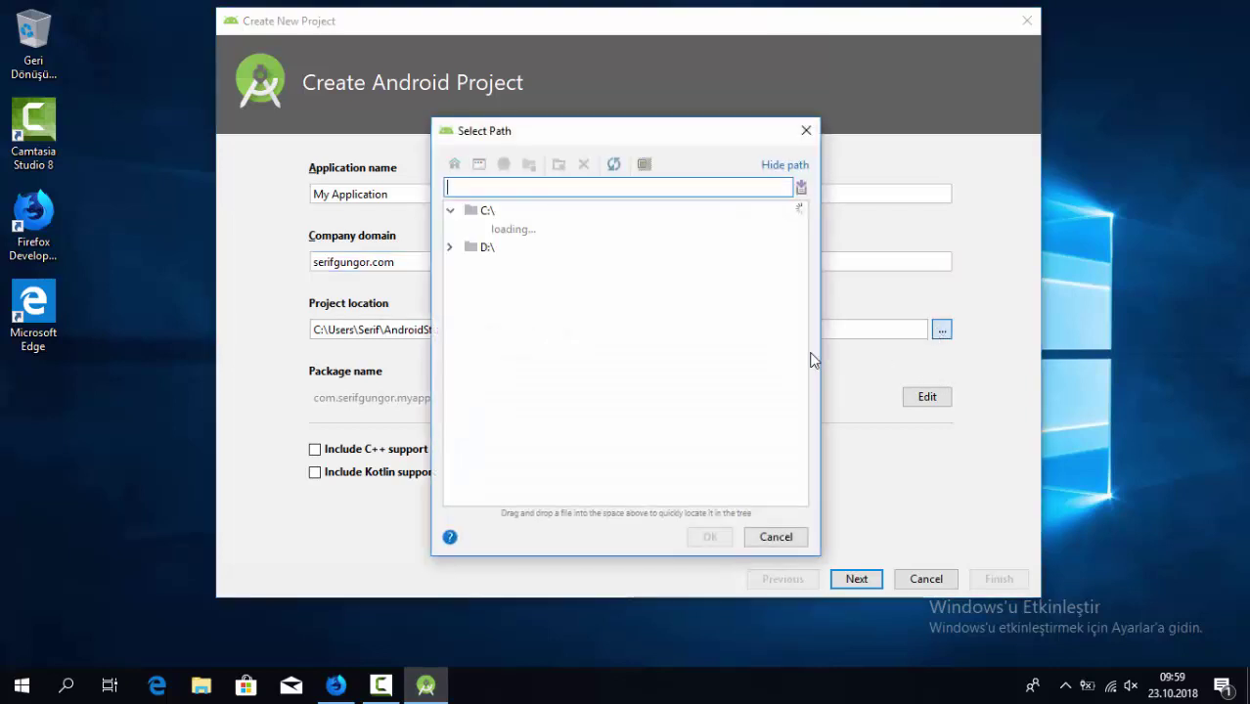
left_click(511, 233)
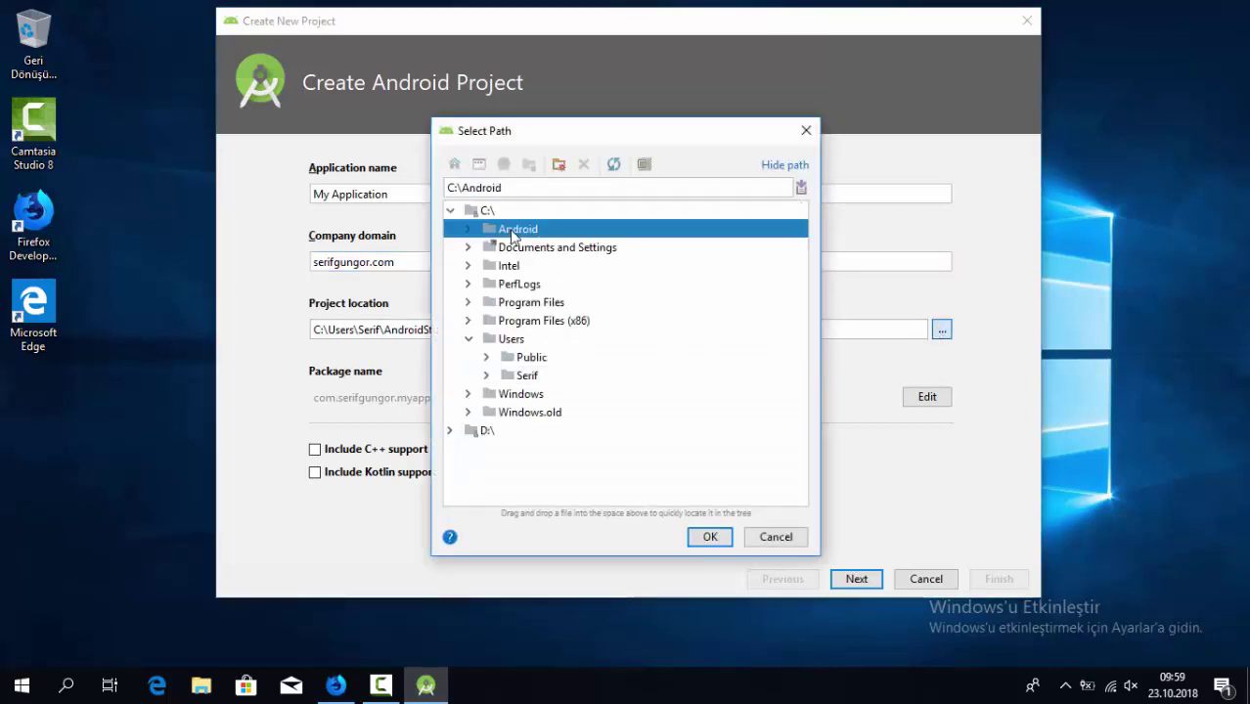
left_click(558, 165)
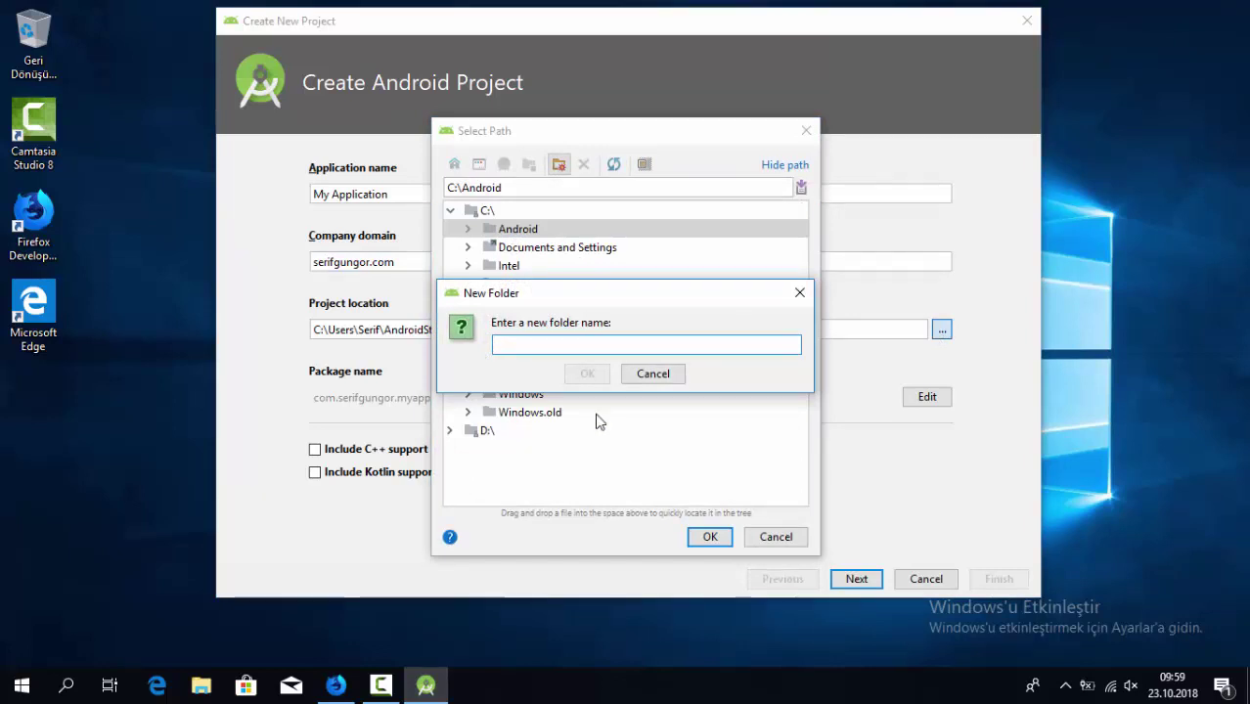
type("Projects")
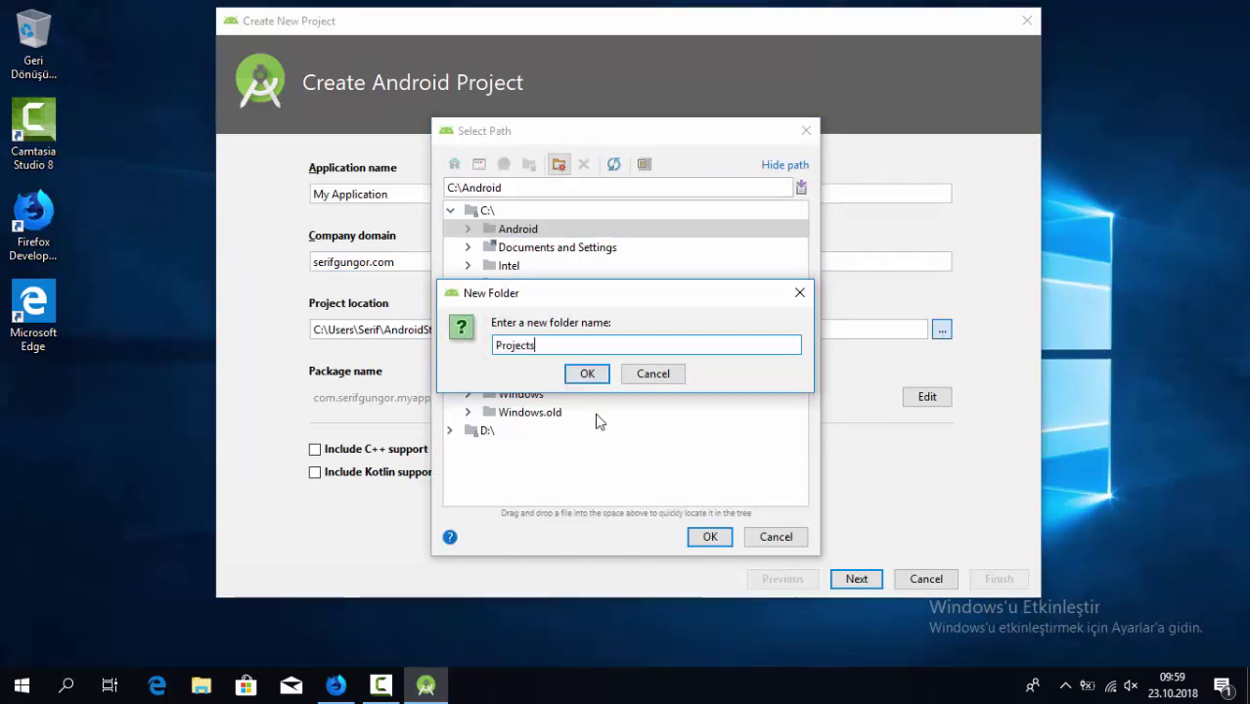
key("Return")
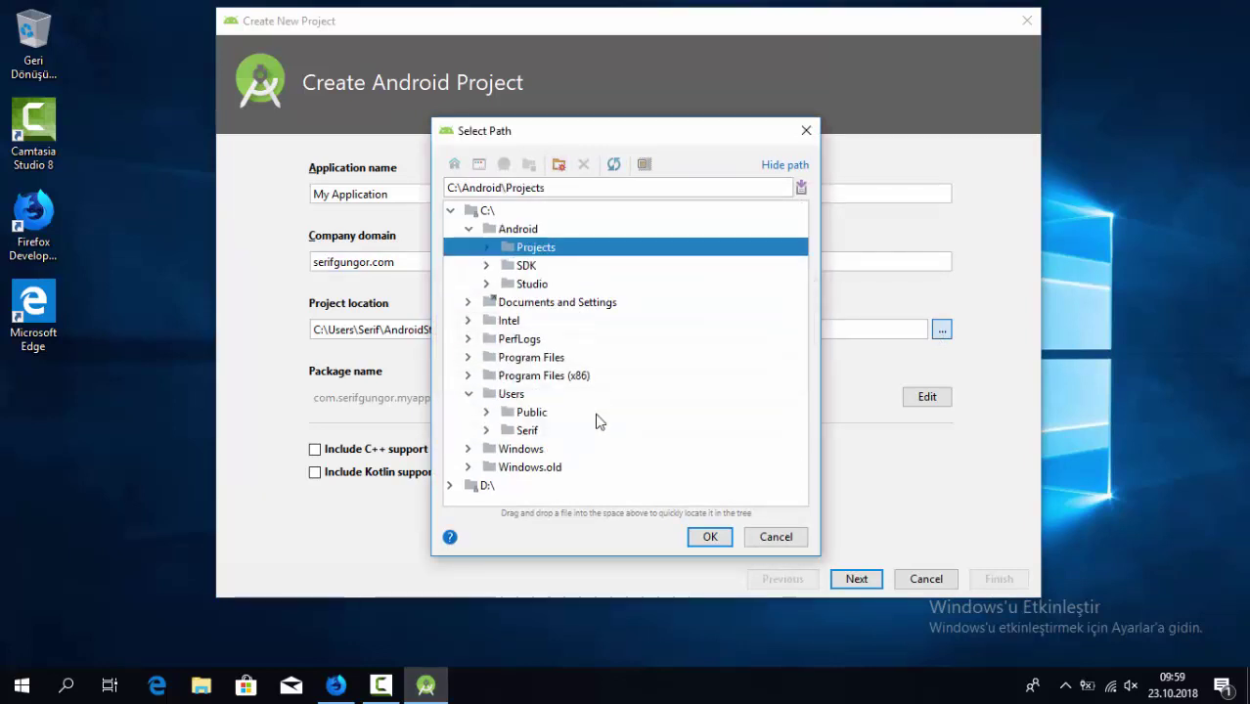
left_click(713, 542)
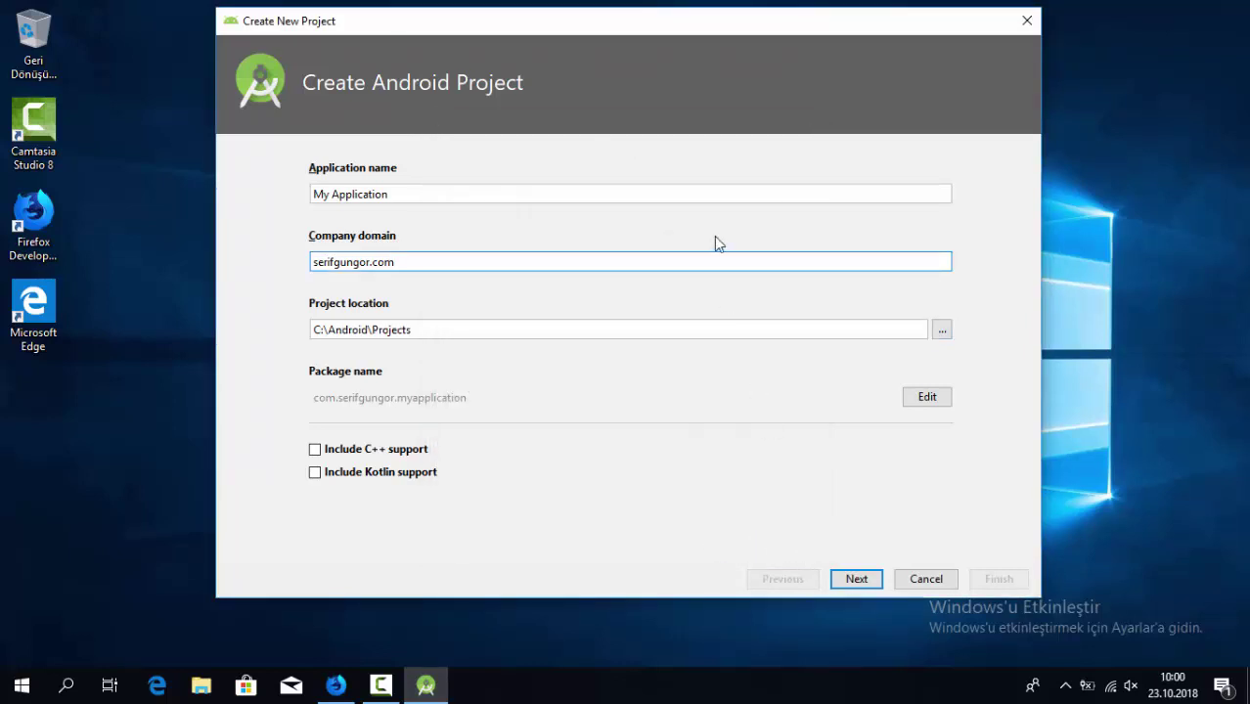
Name the application FirstApp and continue to the target device settings.
left_click(737, 200)
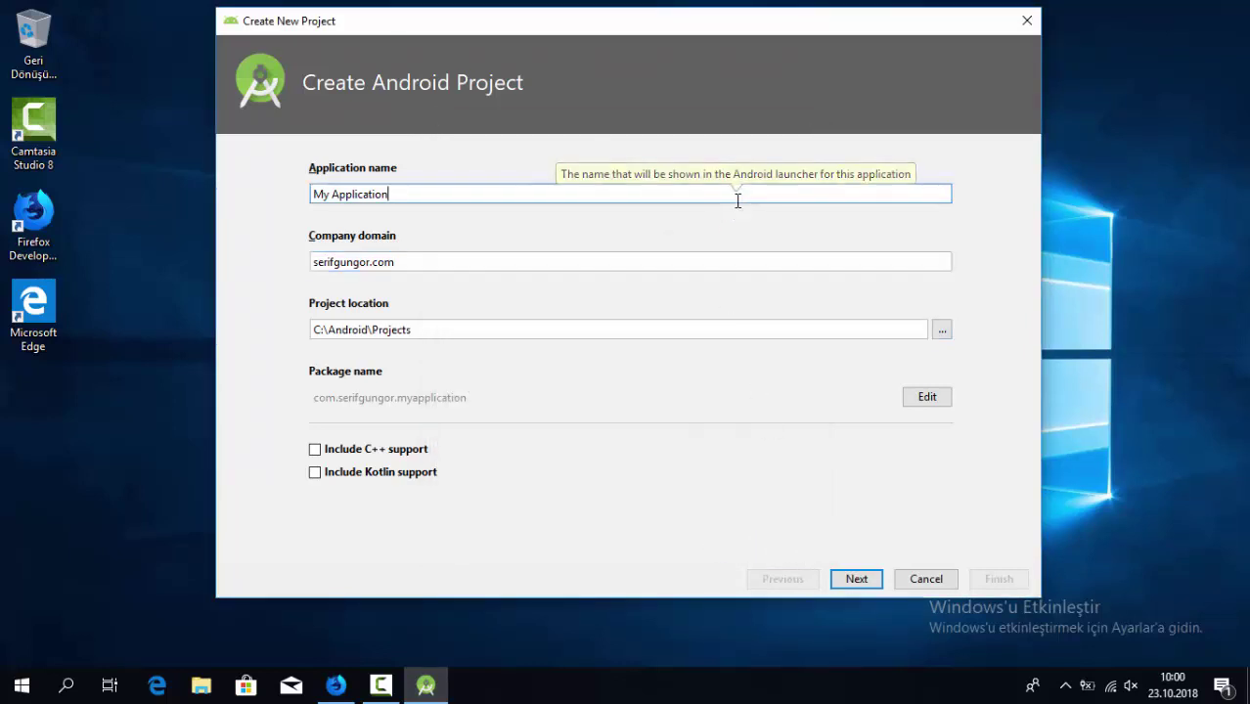
key("ctrl+a")
type("f")
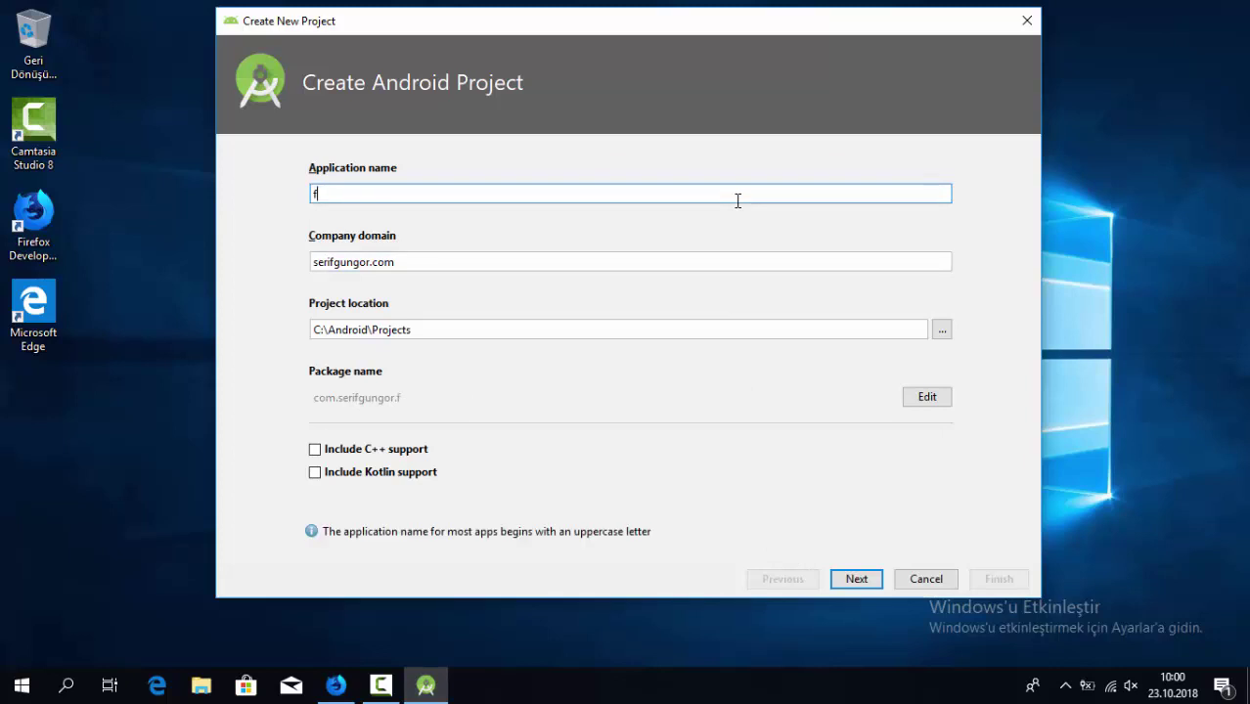
key("BackSpace")
type("Fir")
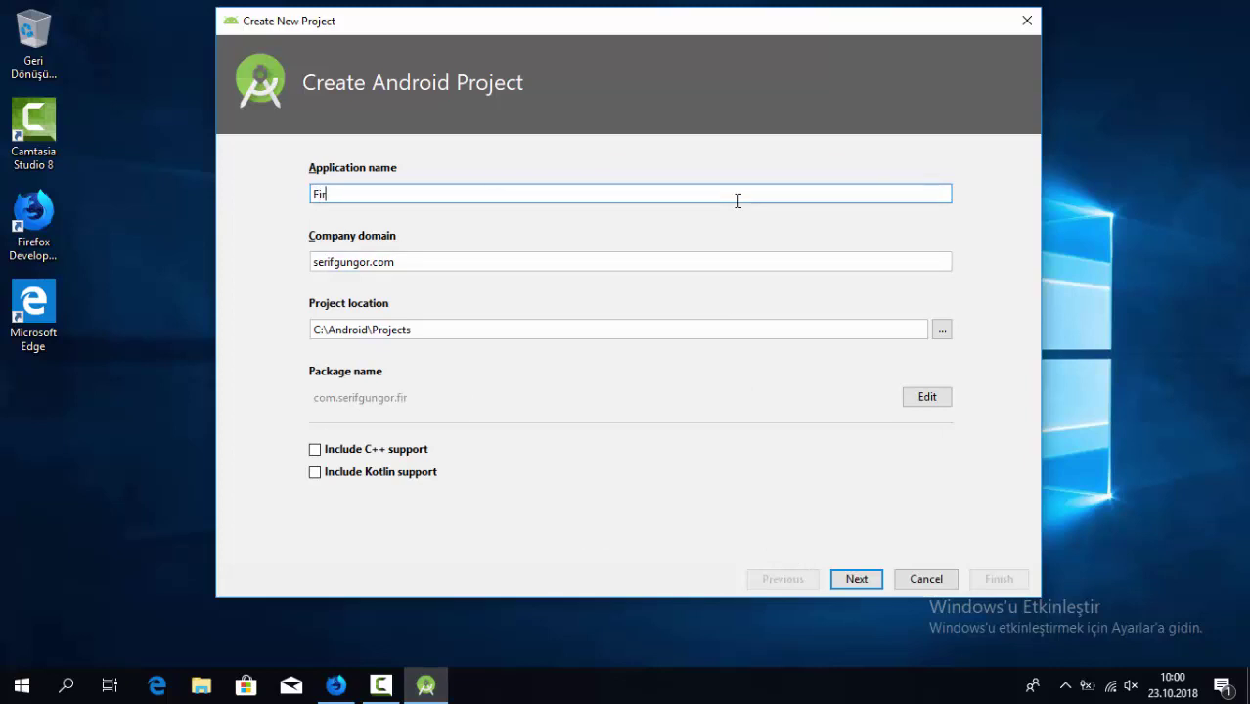
type("stApp")
left_click(865, 579)
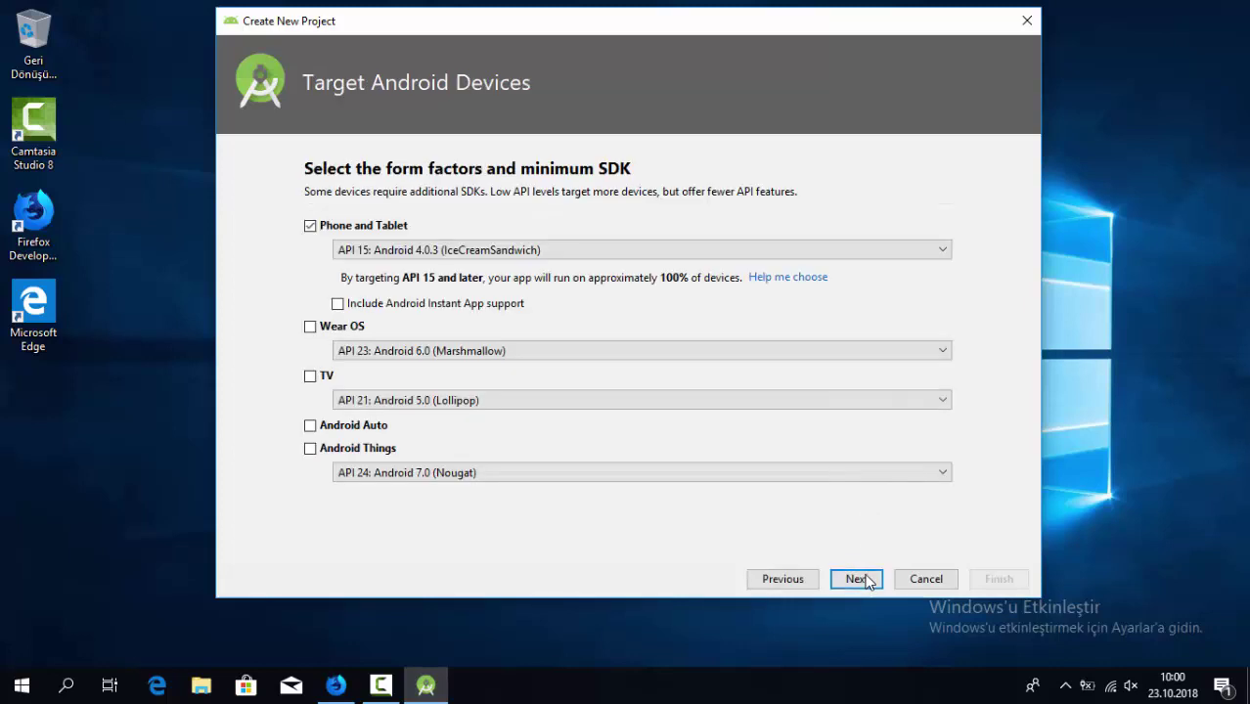
Accept Phone and Tablet with API 15 and the Empty Activity template, and finish creating the project.
left_click(857, 579)
left_click(856, 579)
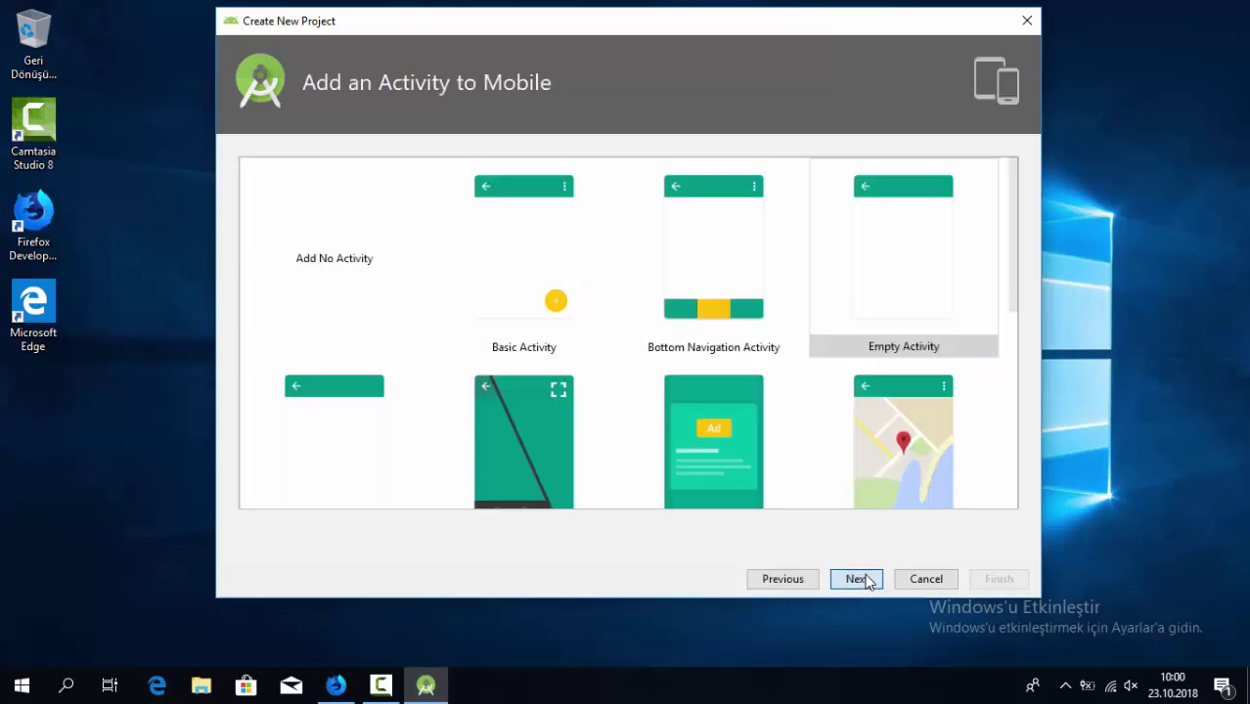
left_click(861, 580)
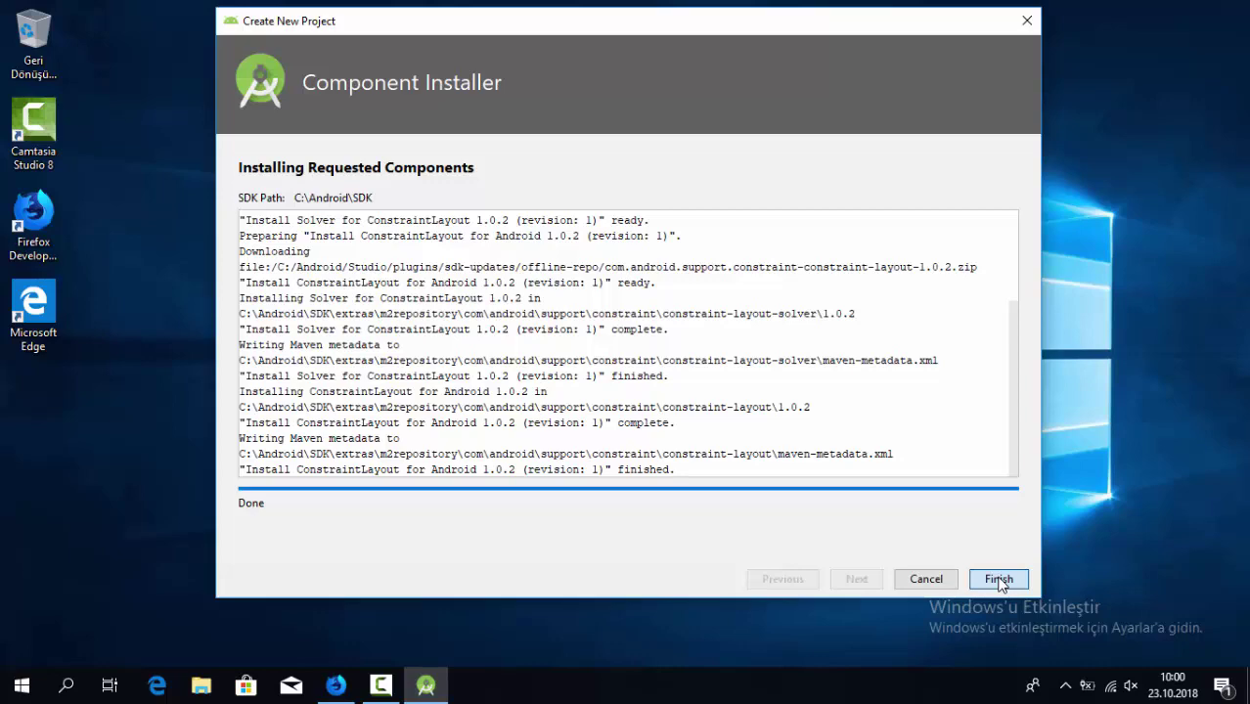
left_click(999, 579)
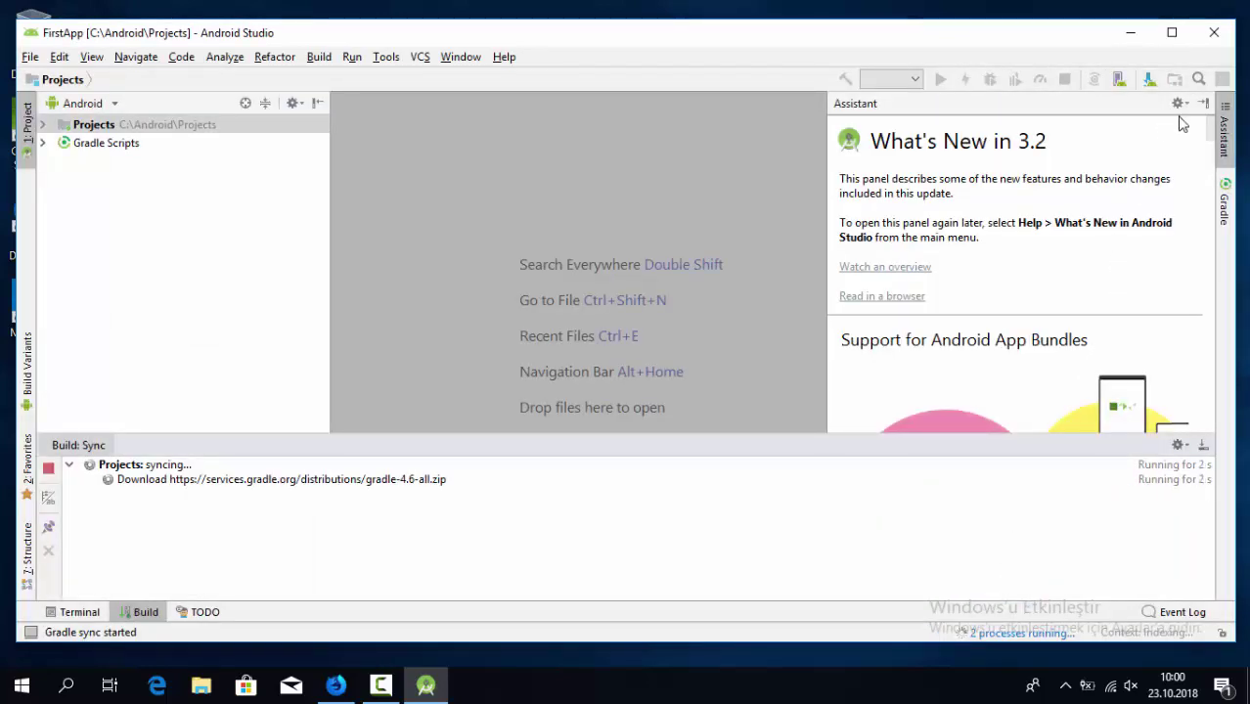
Hide the What's New assistant and maximize the project window.
left_click(1202, 104)
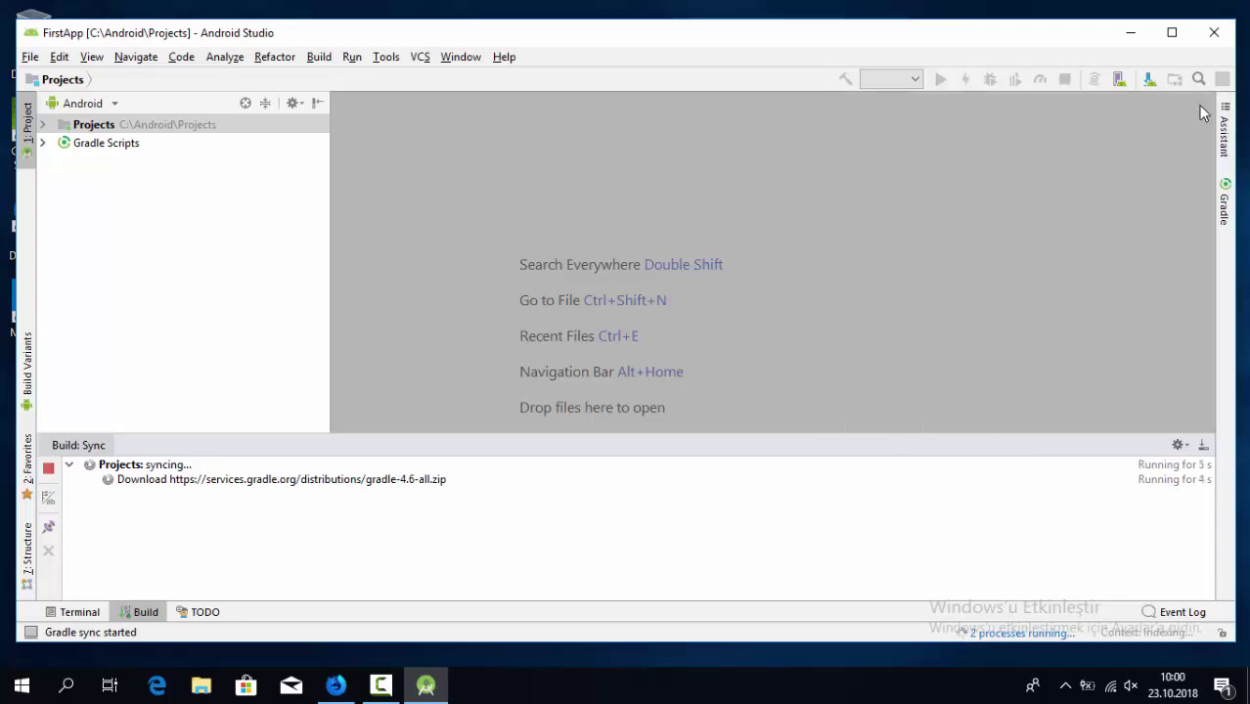
double_click(1087, 37)
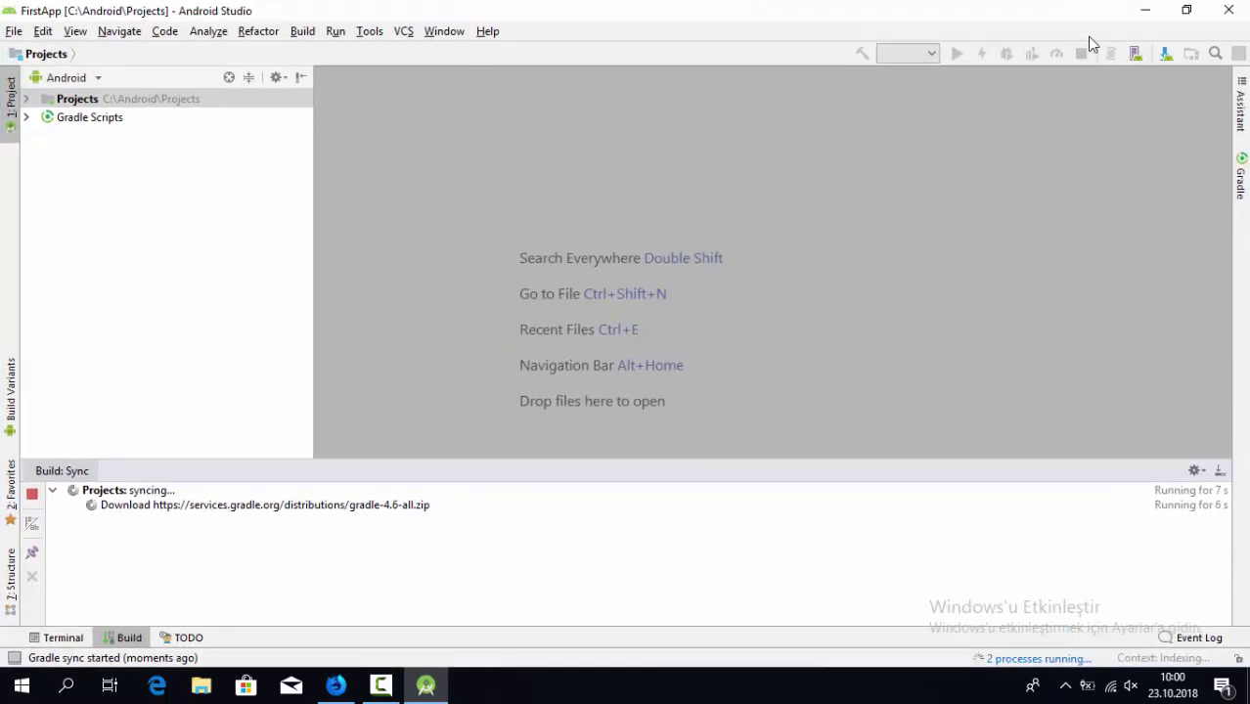
Select Google Play services and Google USB Driver among the SDK tools in the SDK Manager and apply the selection.
left_click(1167, 54)
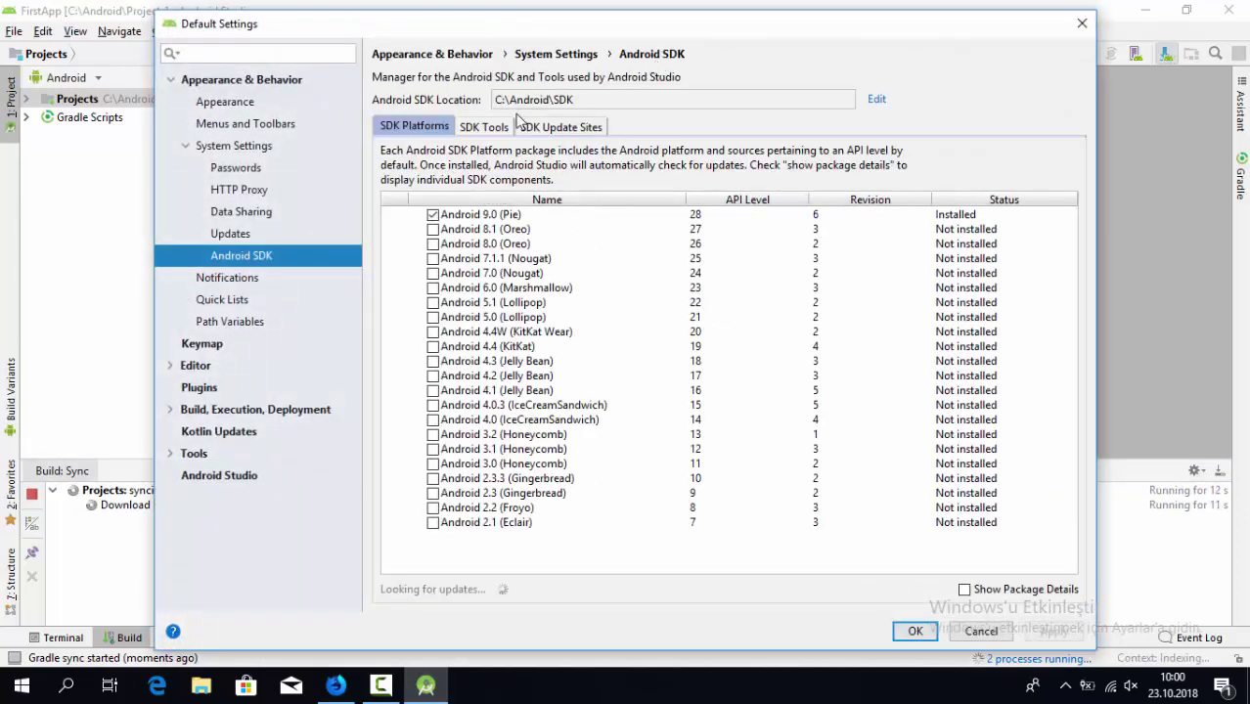
left_click(495, 129)
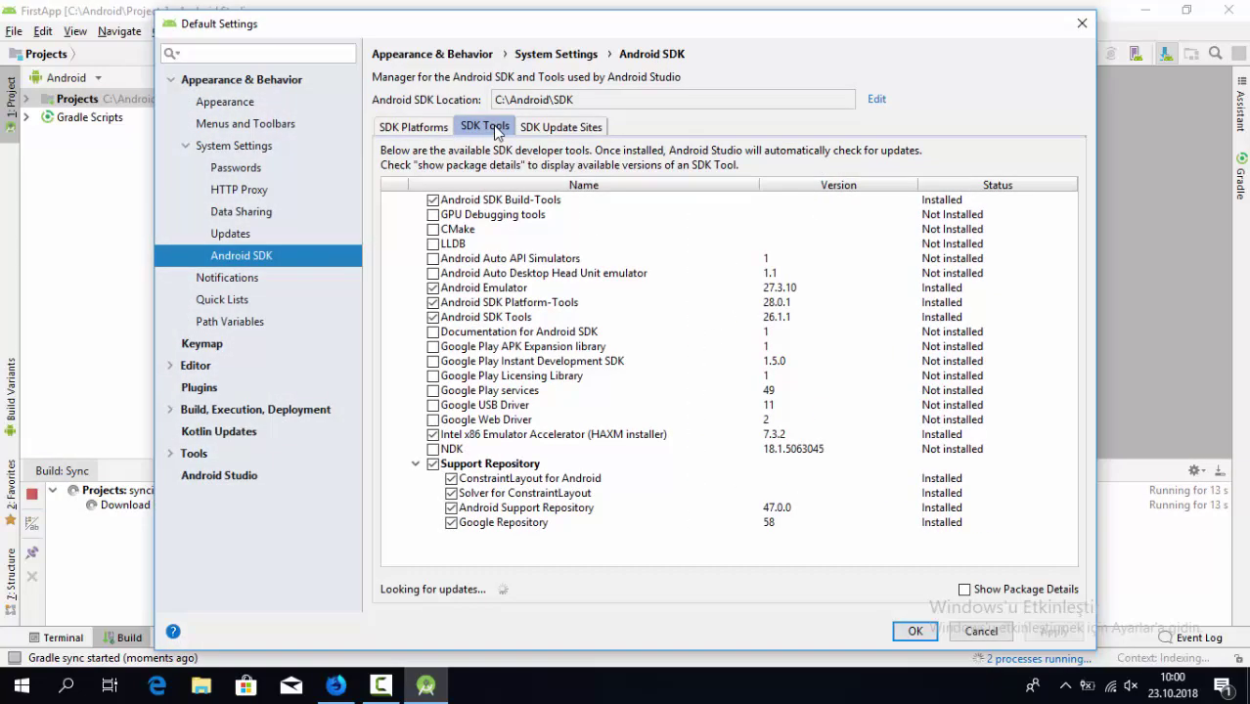
left_click(433, 405)
left_click(433, 390)
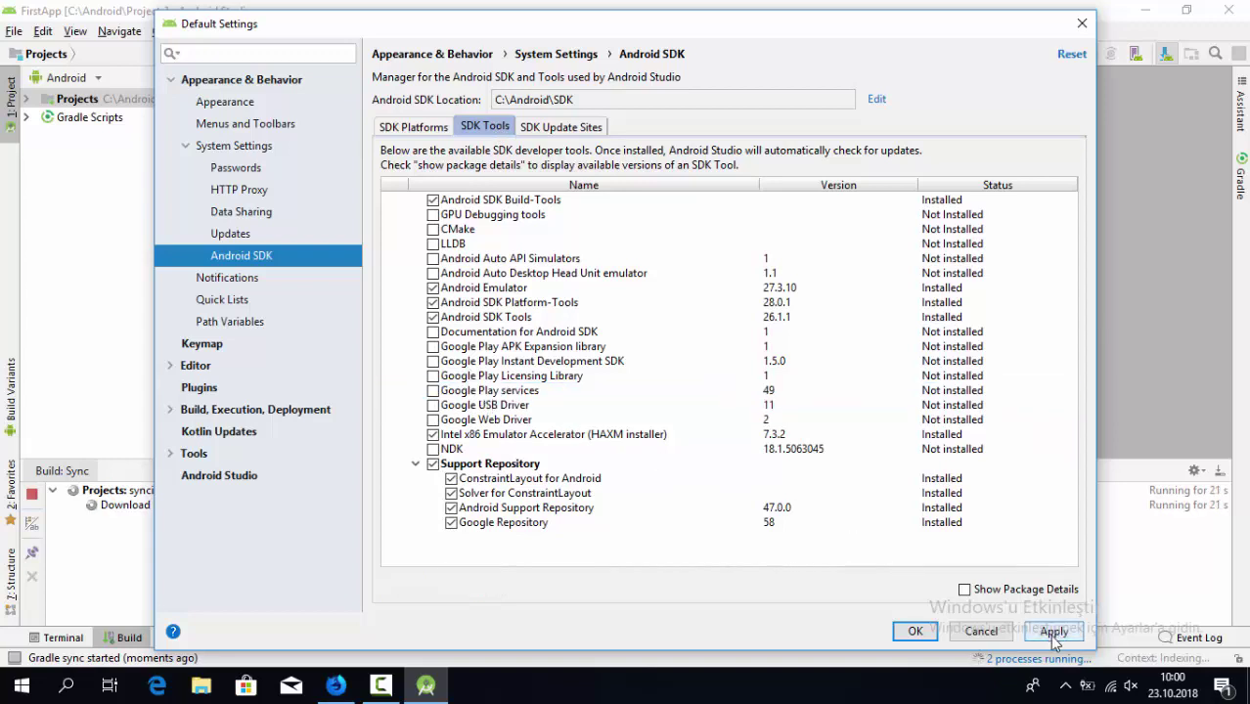
left_click(433, 390)
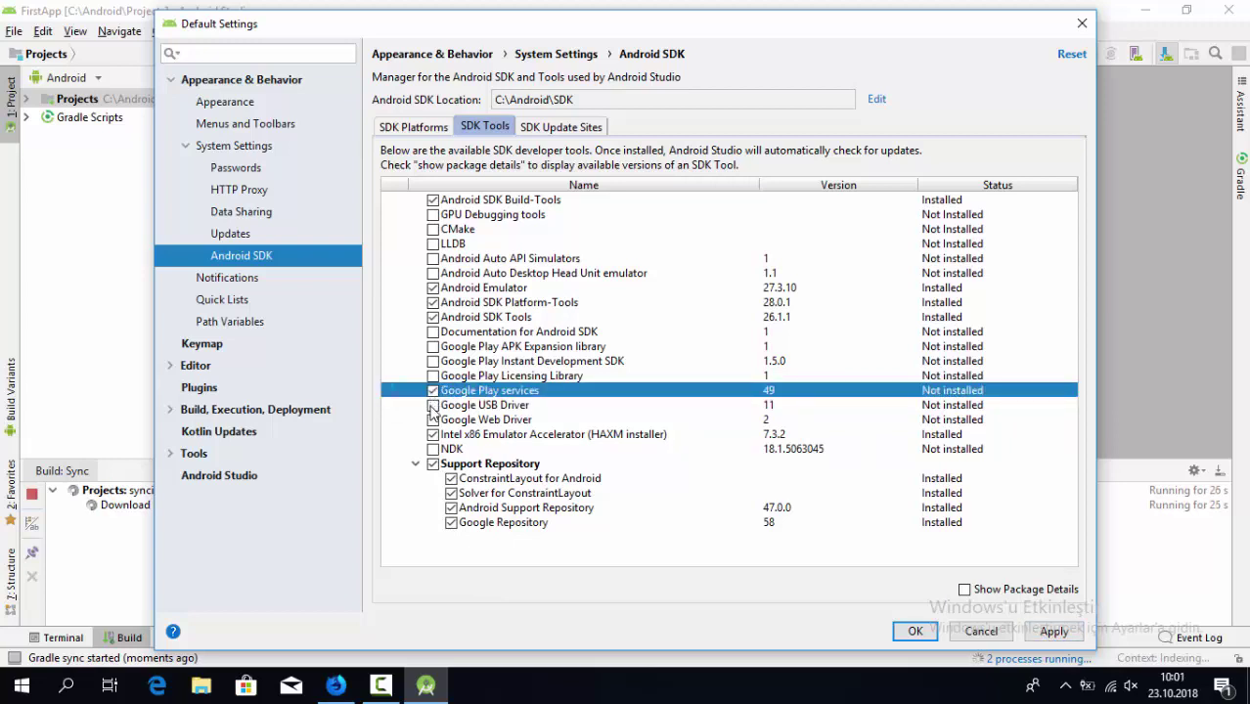
left_click(433, 405)
left_click(1050, 630)
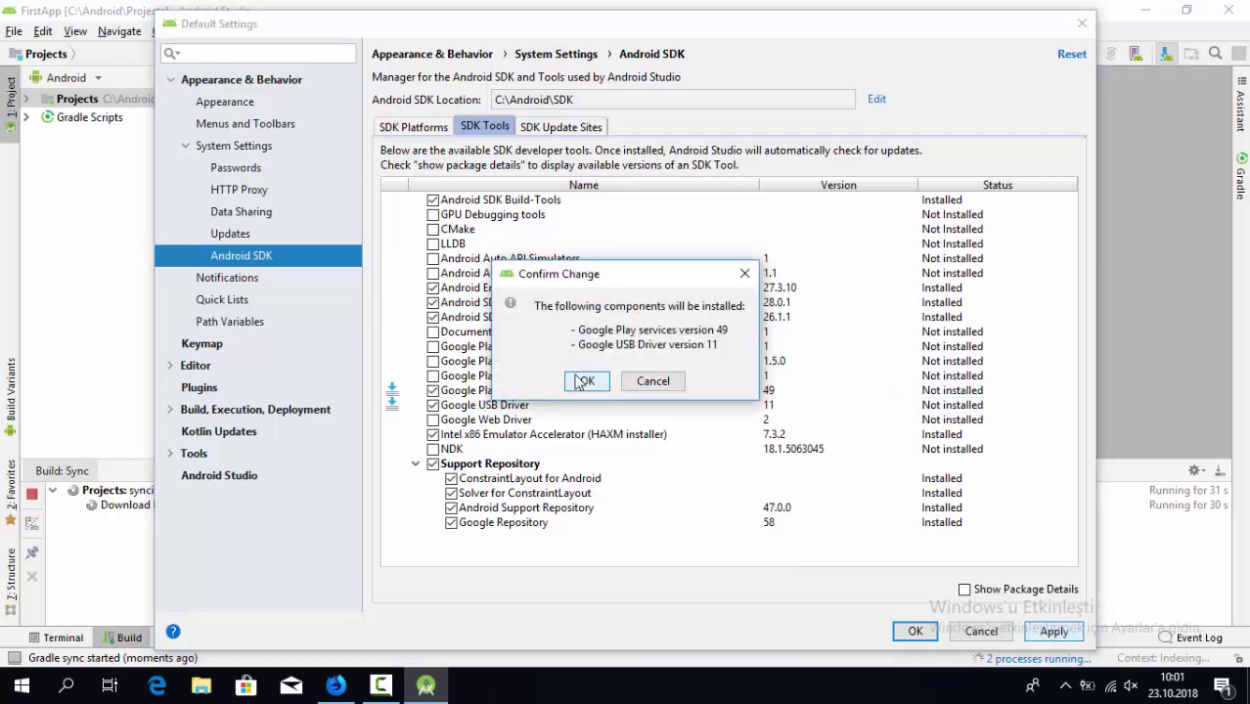
Confirm the component changes, accept the android-sdk-license and start installing the two SDK tools.
left_click(583, 381)
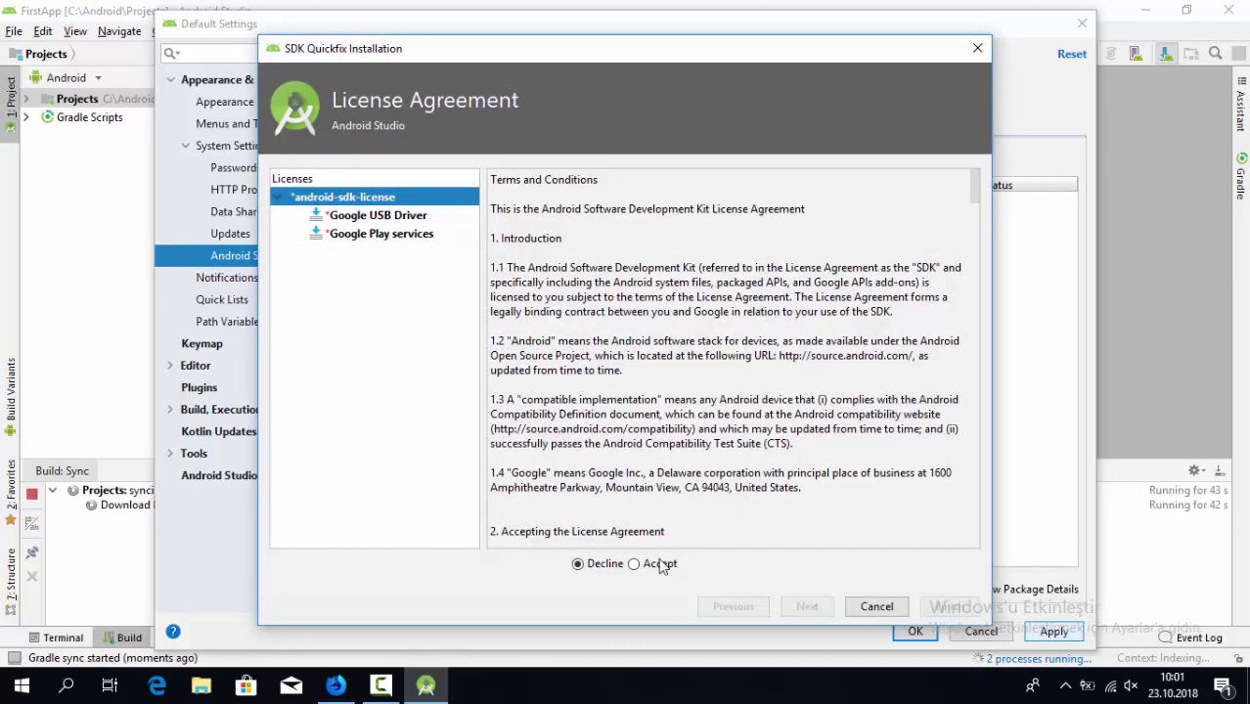
left_click(672, 567)
left_click(806, 606)
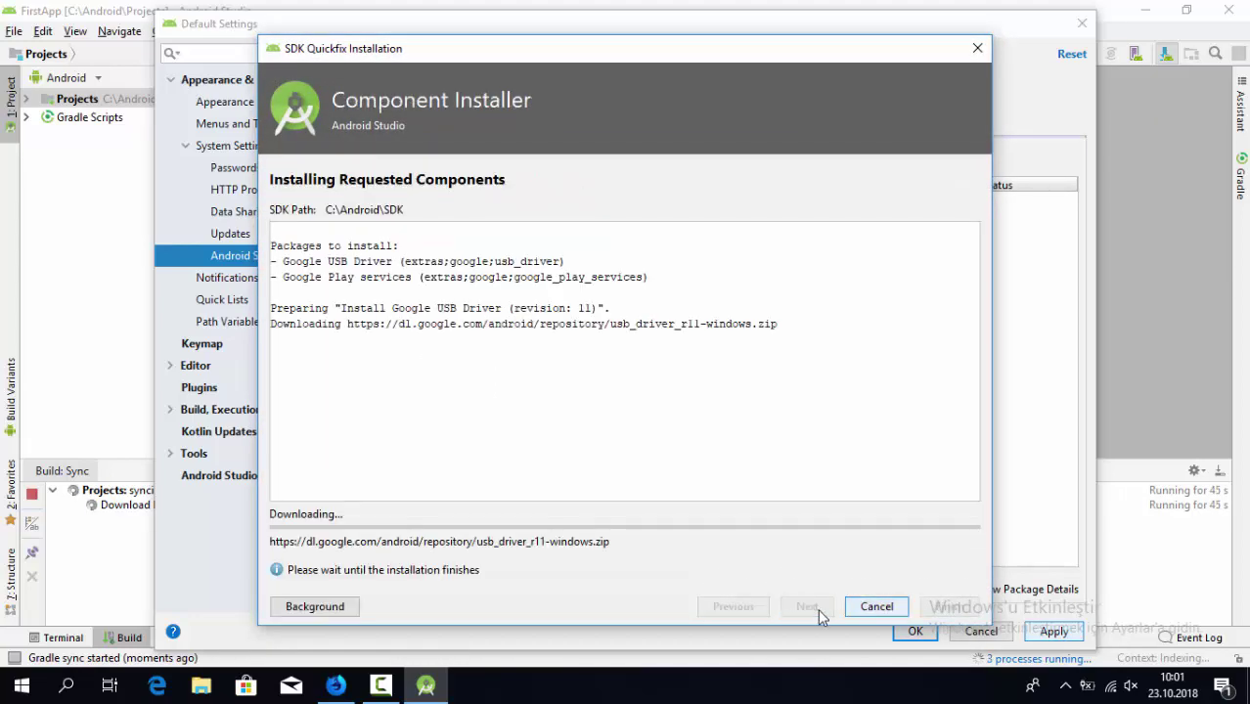